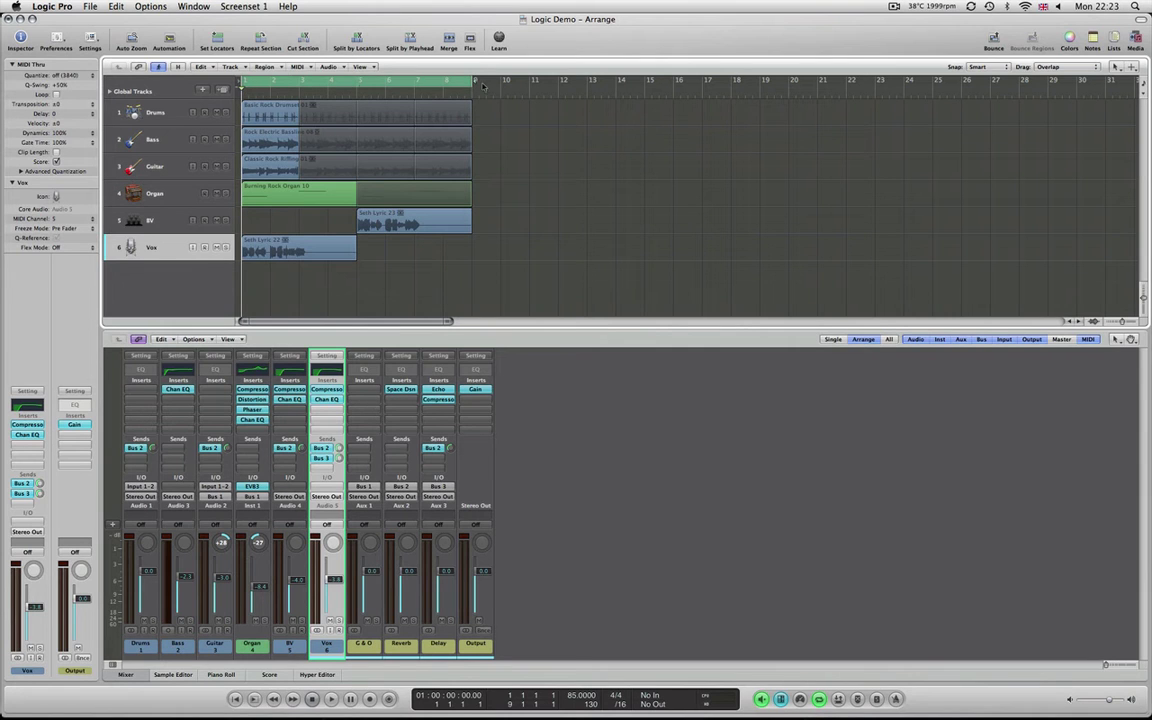
- Extend the cycle range across the arrangement so it spans bars 1 to 10, a nine-bar length
left_click(483, 318)
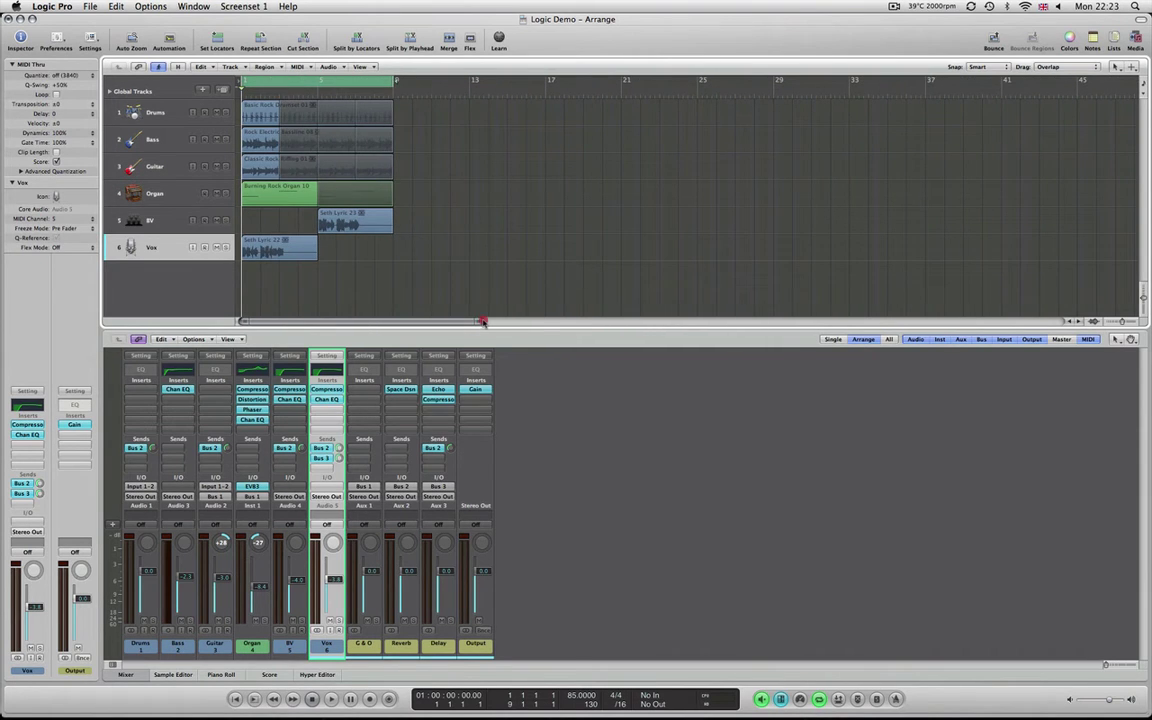
left_click_drag(394, 80, 432, 81)
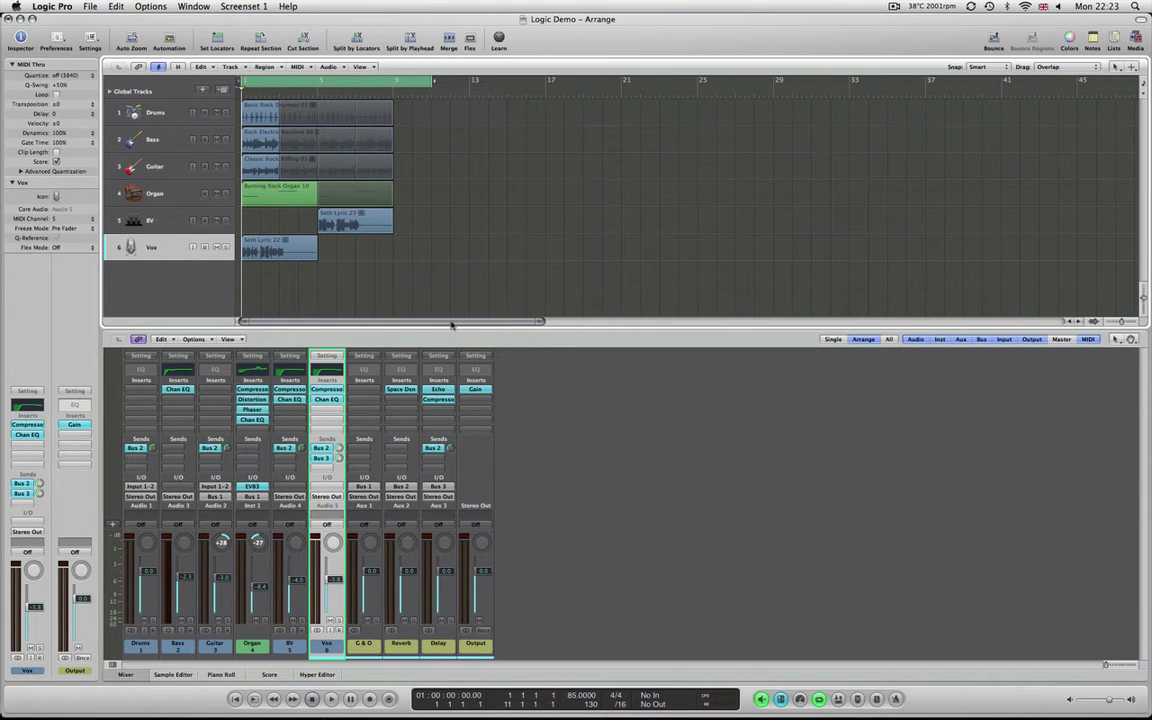
left_click_drag(451, 325, 1015, 327)
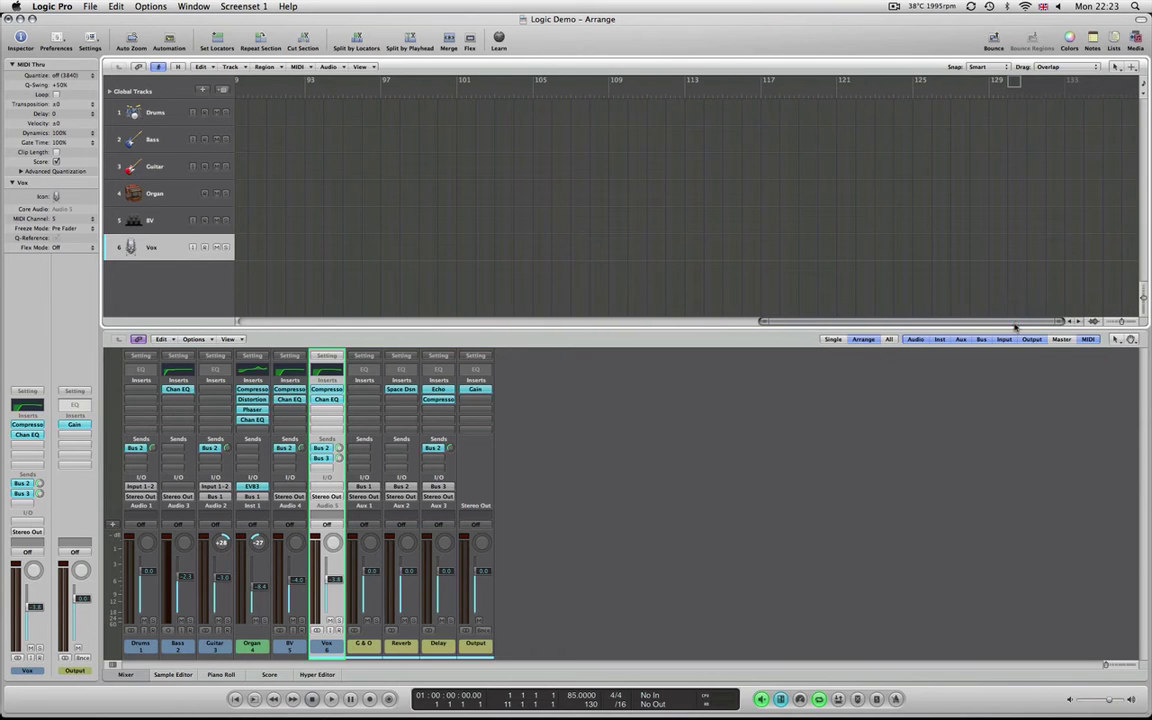
left_click_drag(912, 80, 443, 117)
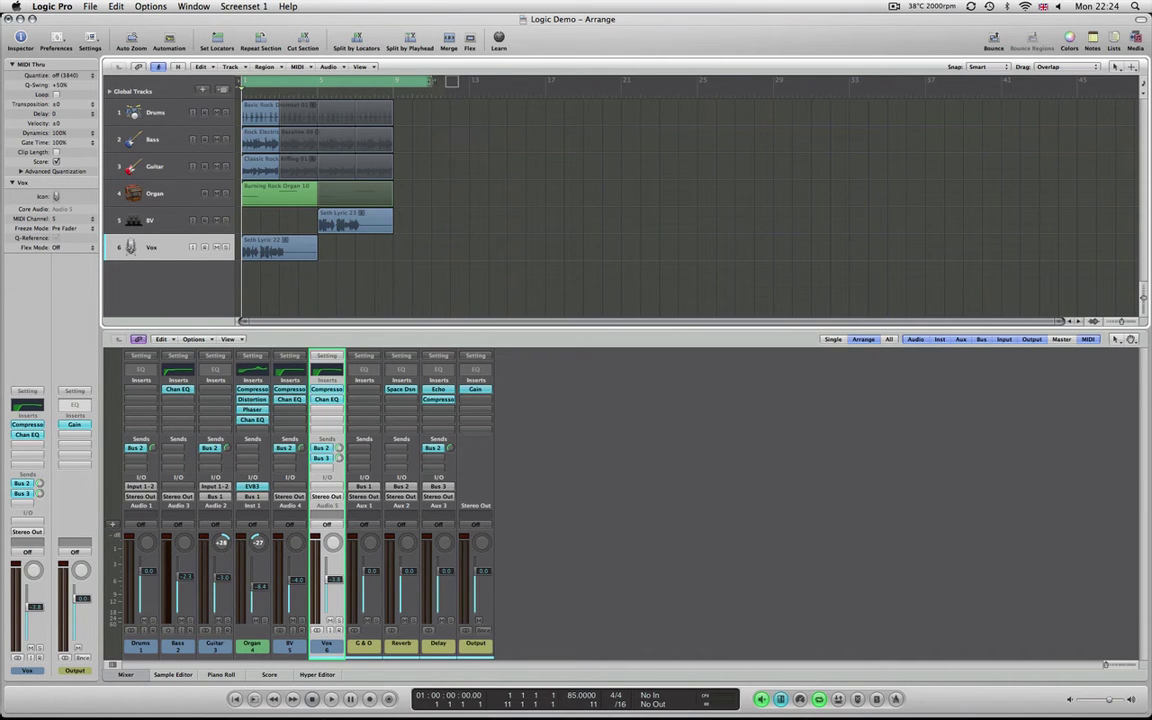
left_click_drag(431, 81, 411, 89)
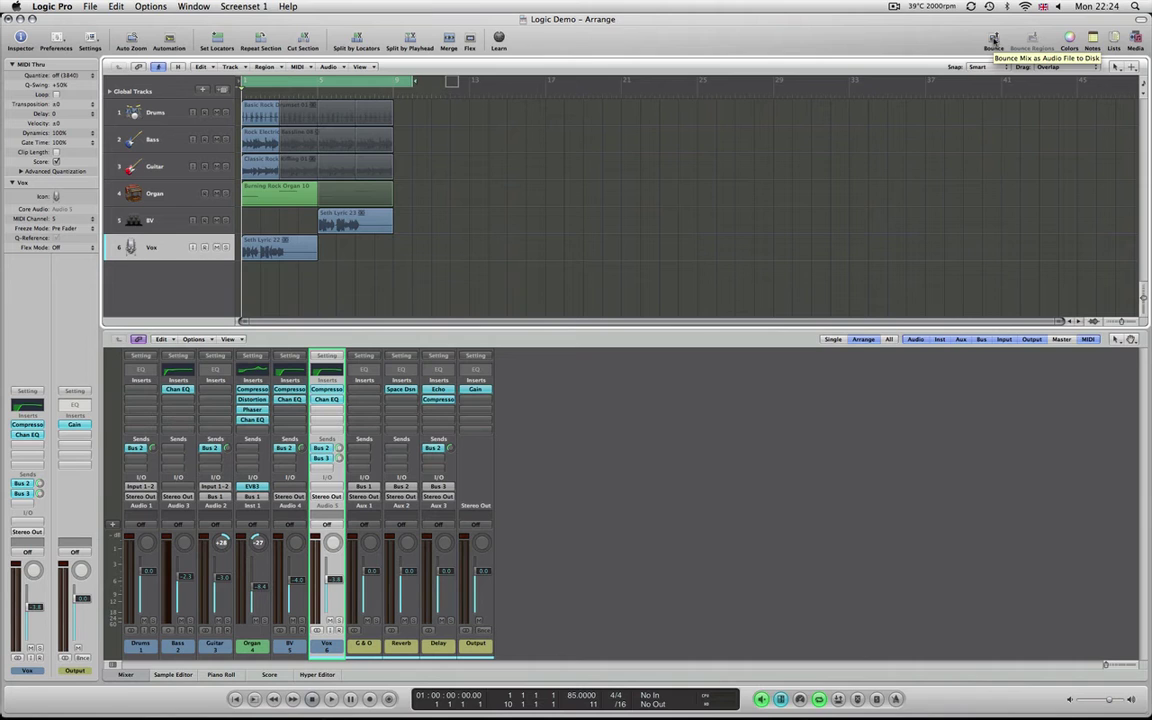
- Bring up the Bounce dialog and pick the project's Audio Files > Bounces folder as the save location
left_click(504, 247)
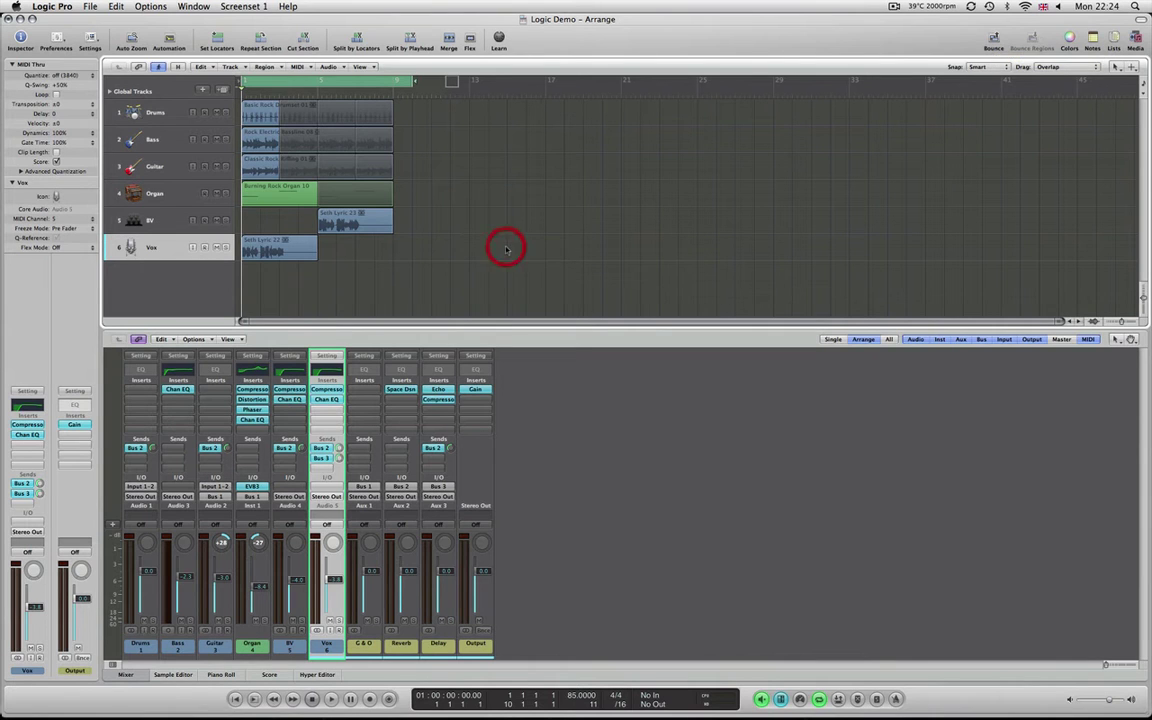
key("Return")
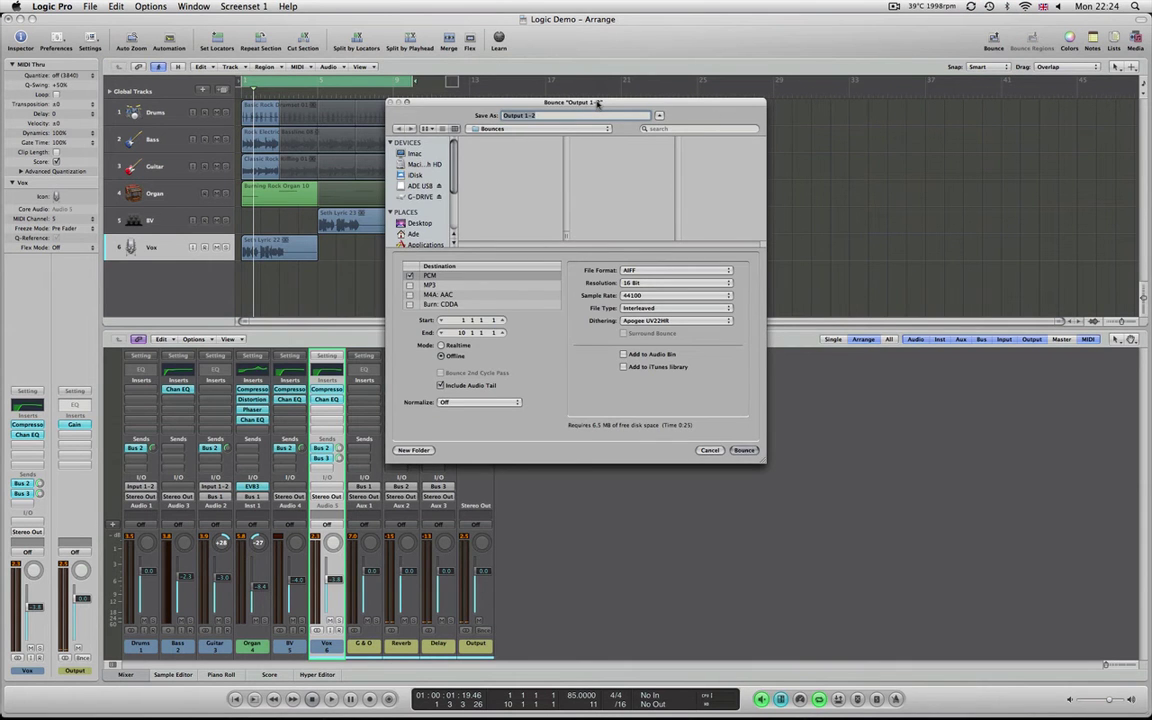
left_click_drag(598, 103, 652, 115)
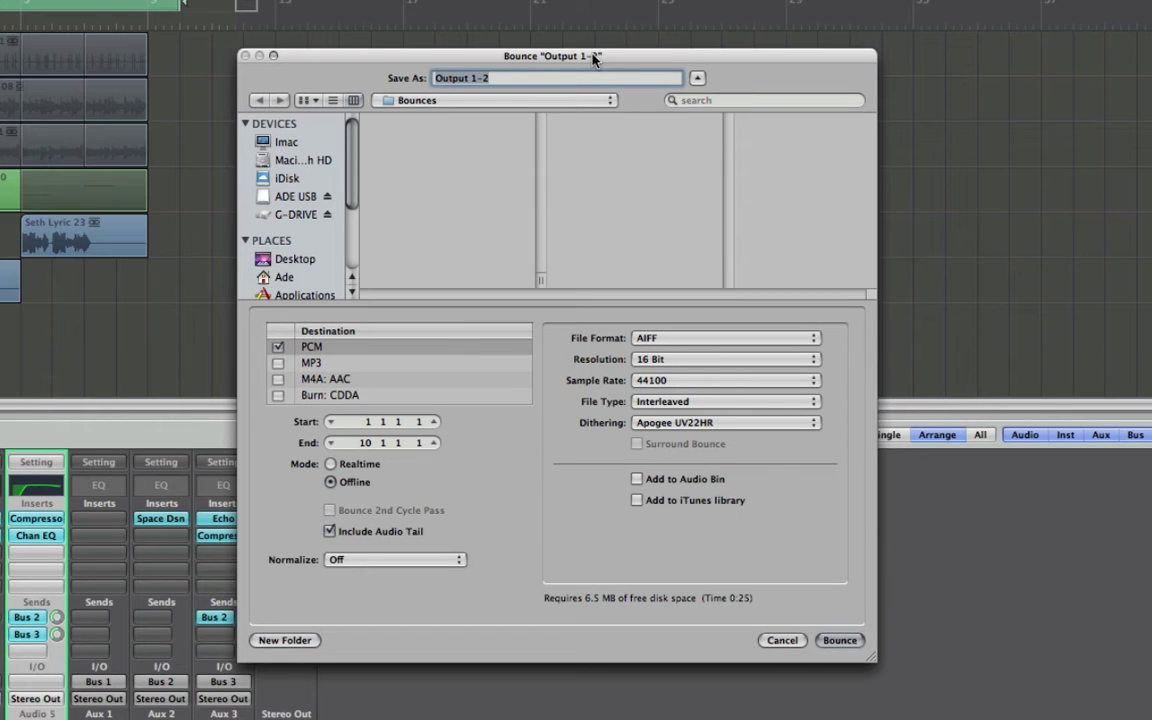
mouse_move(593, 58)
left_mouse_down()
mouse_move(632, 54)
mouse_move(613, 53)
left_mouse_up()
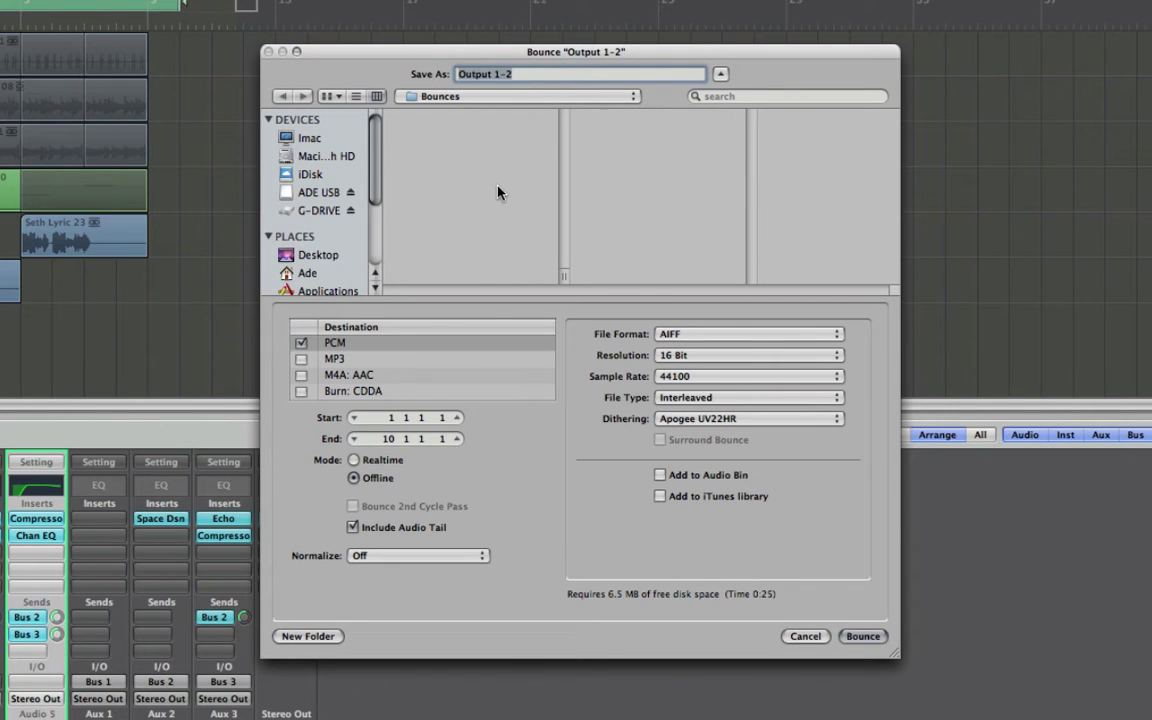
key("super+Up")
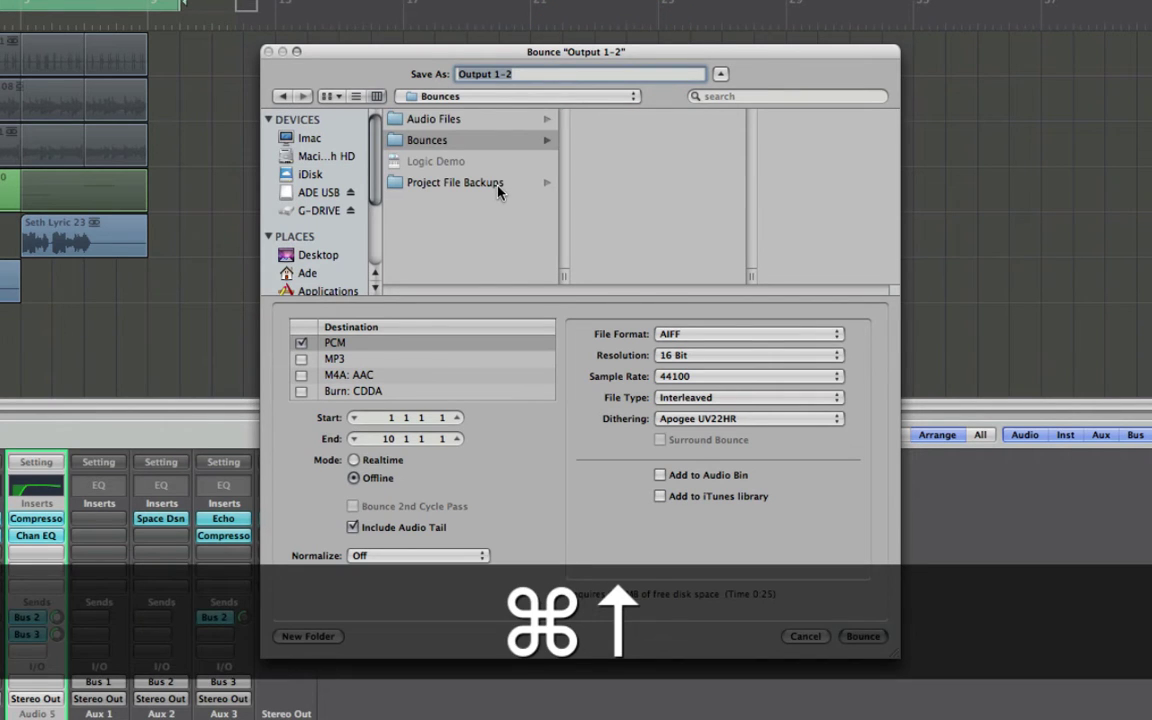
left_click(448, 119)
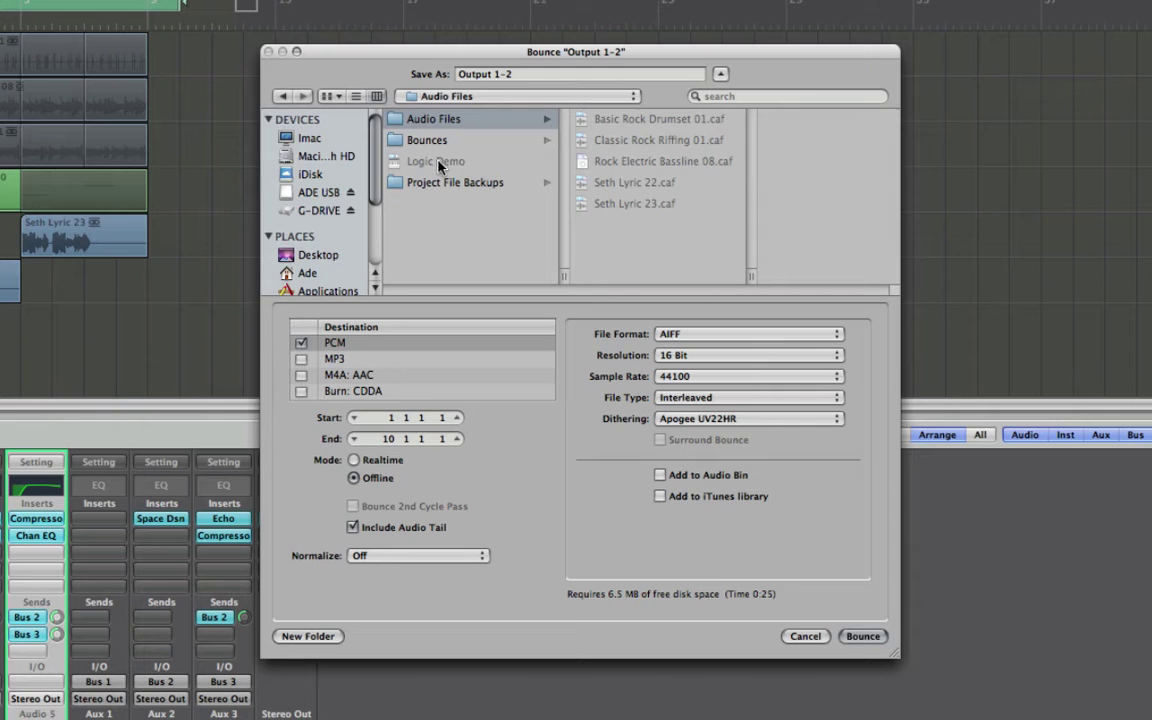
left_click(431, 140)
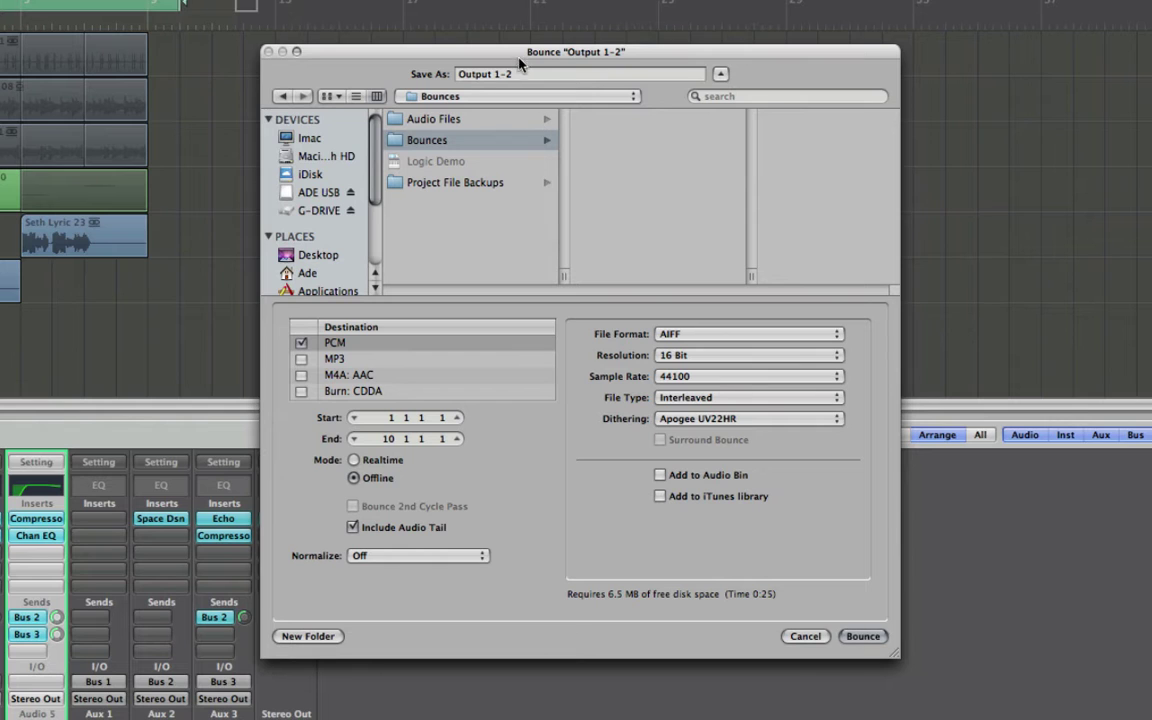
- Rename the bounce from 'Output 1-2' to 'Demo Track 28.03.11', keeping Bounces as the folder
left_click_drag(516, 50, 540, 48)
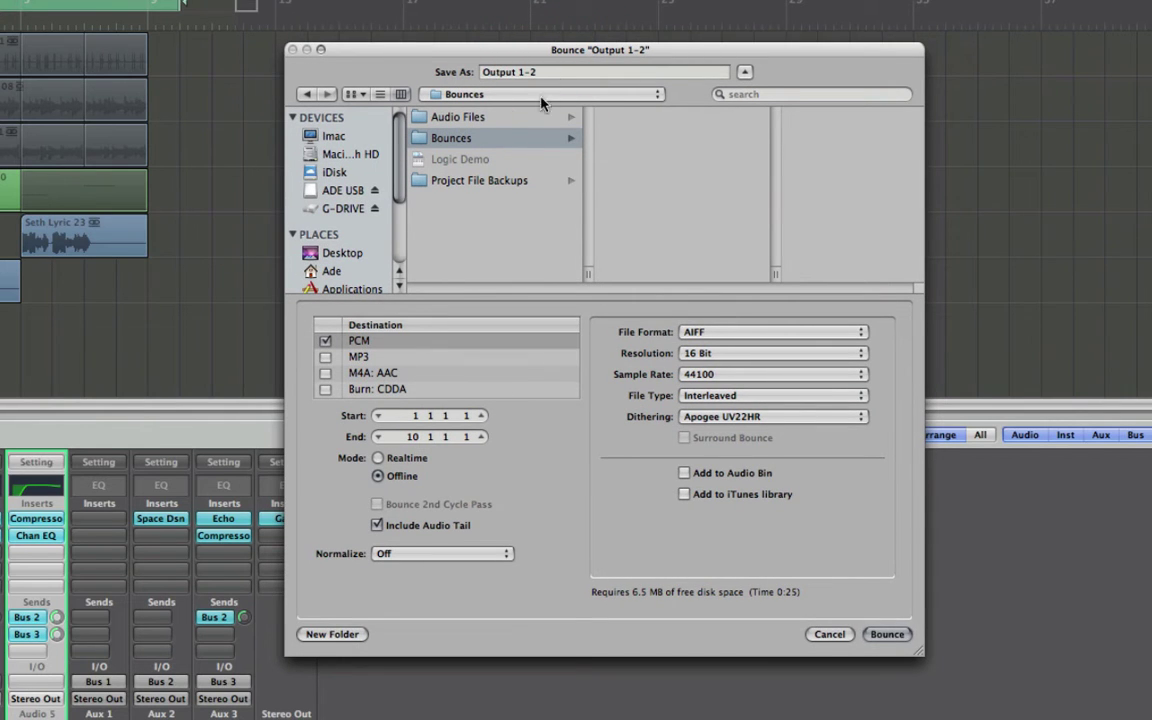
left_click(557, 72)
triple_click(557, 72)
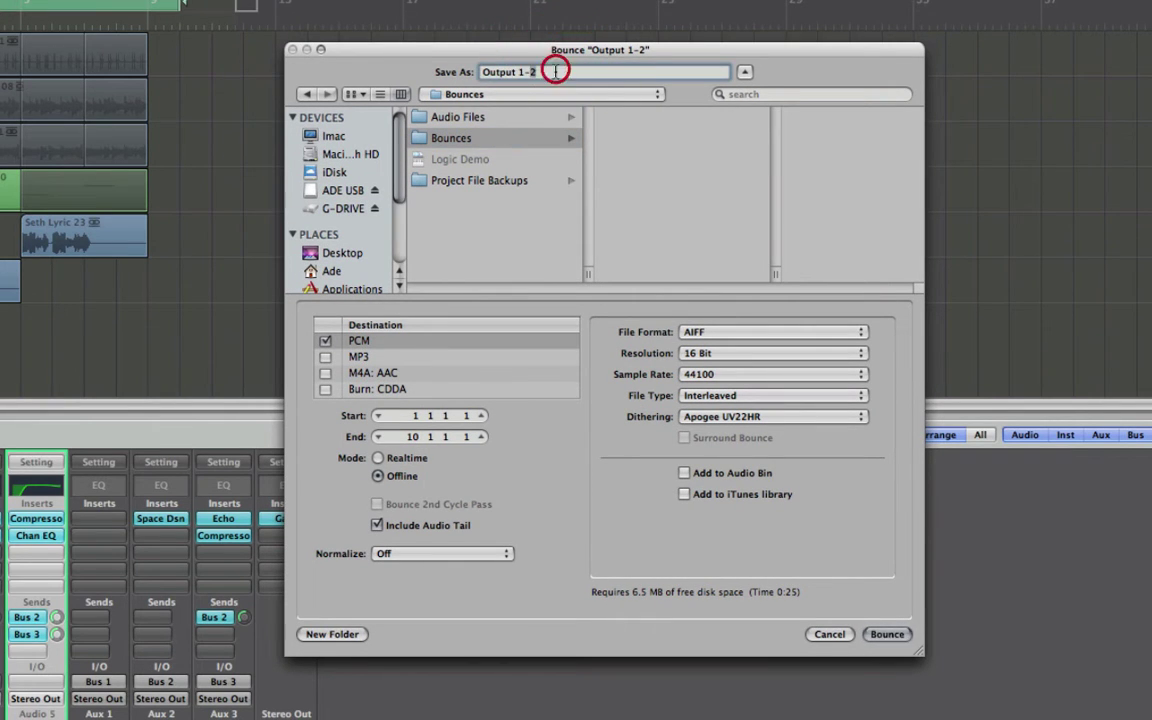
type("Demo")
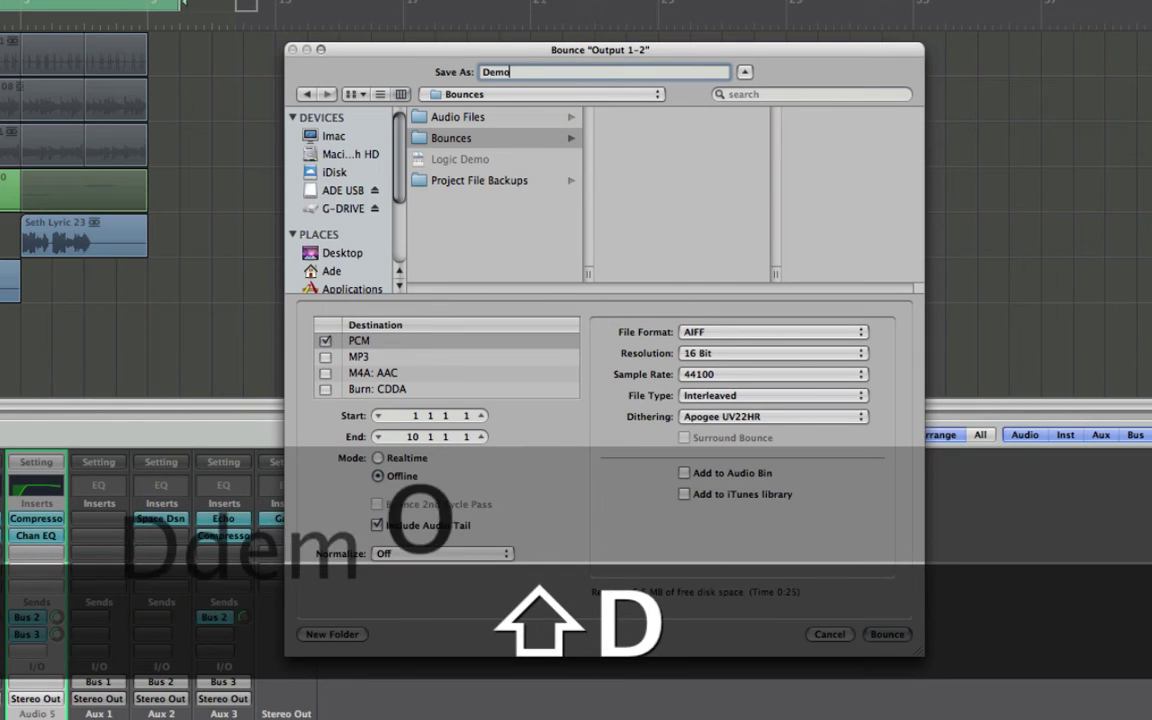
type(" Track")
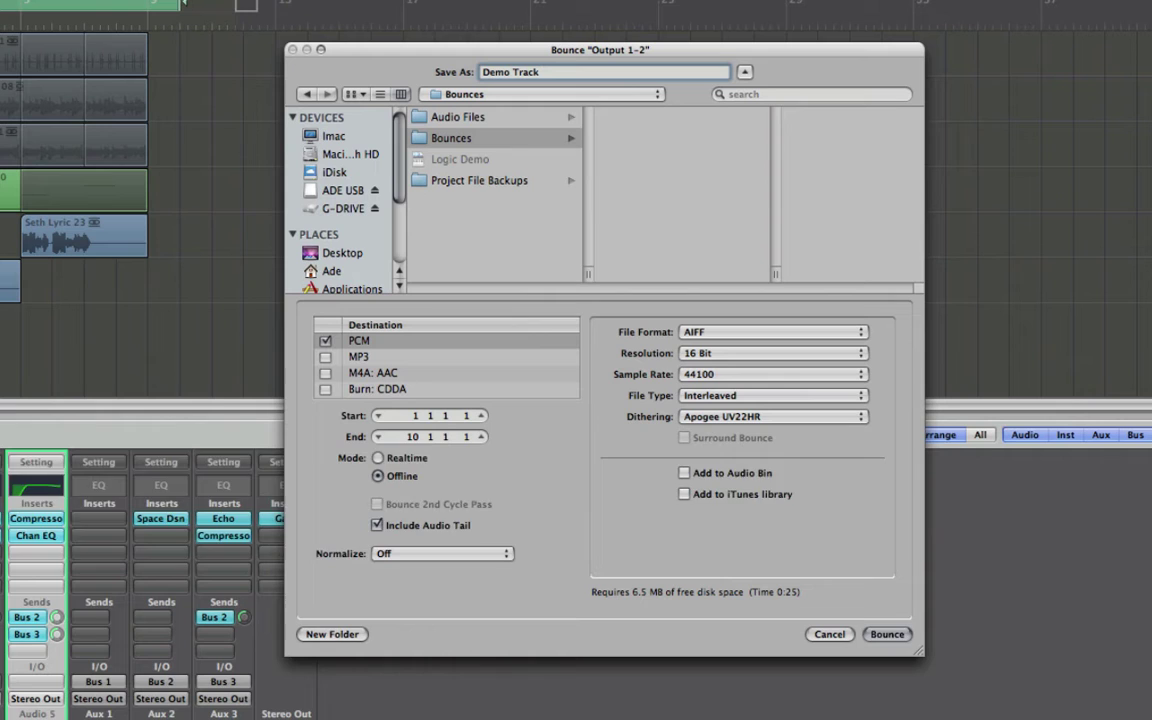
type(" 28.03.11")
left_click(438, 141)
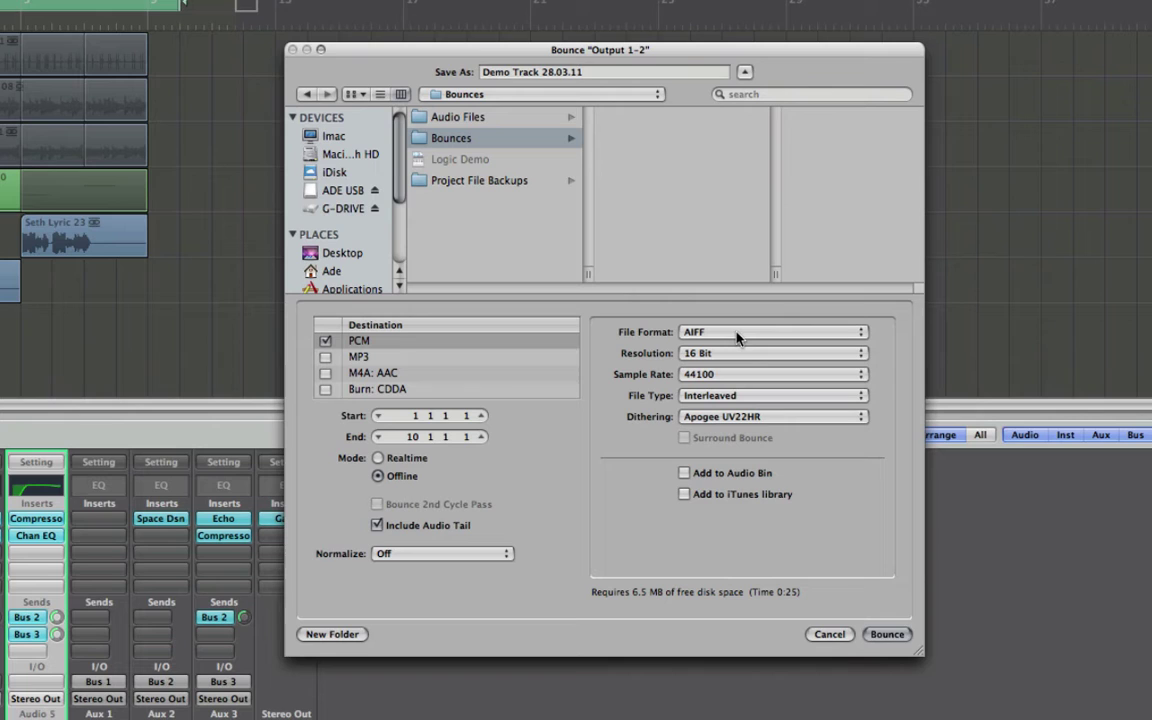
left_click(848, 336)
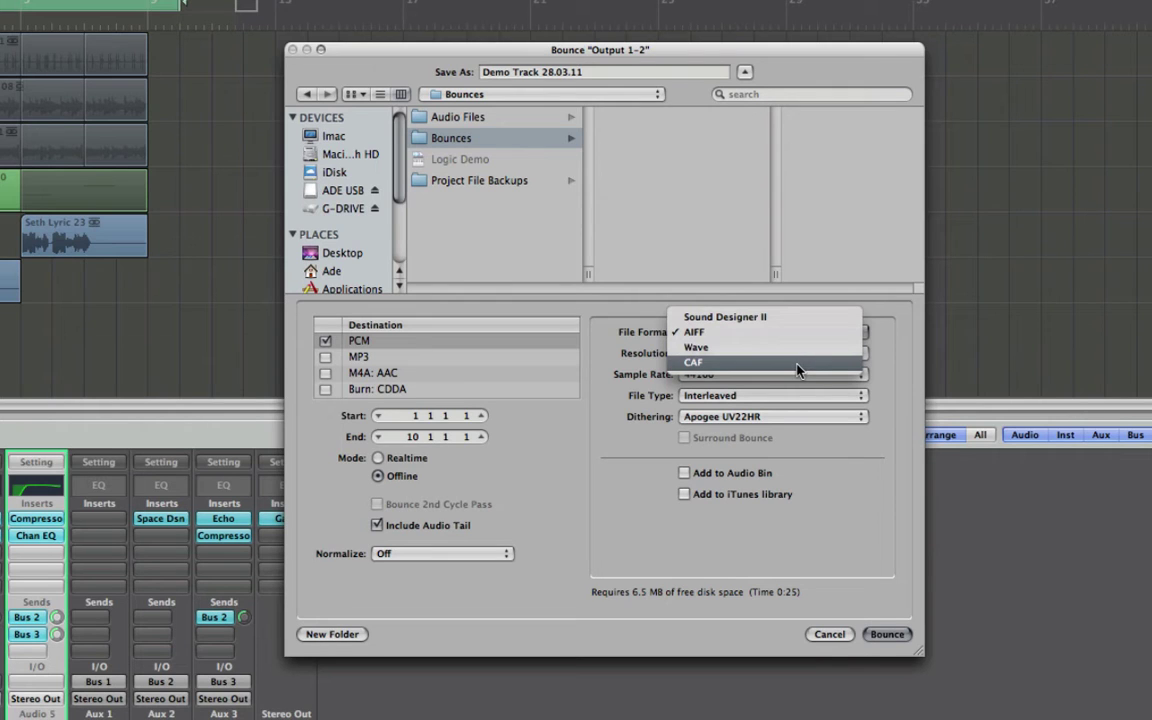
left_click(746, 332)
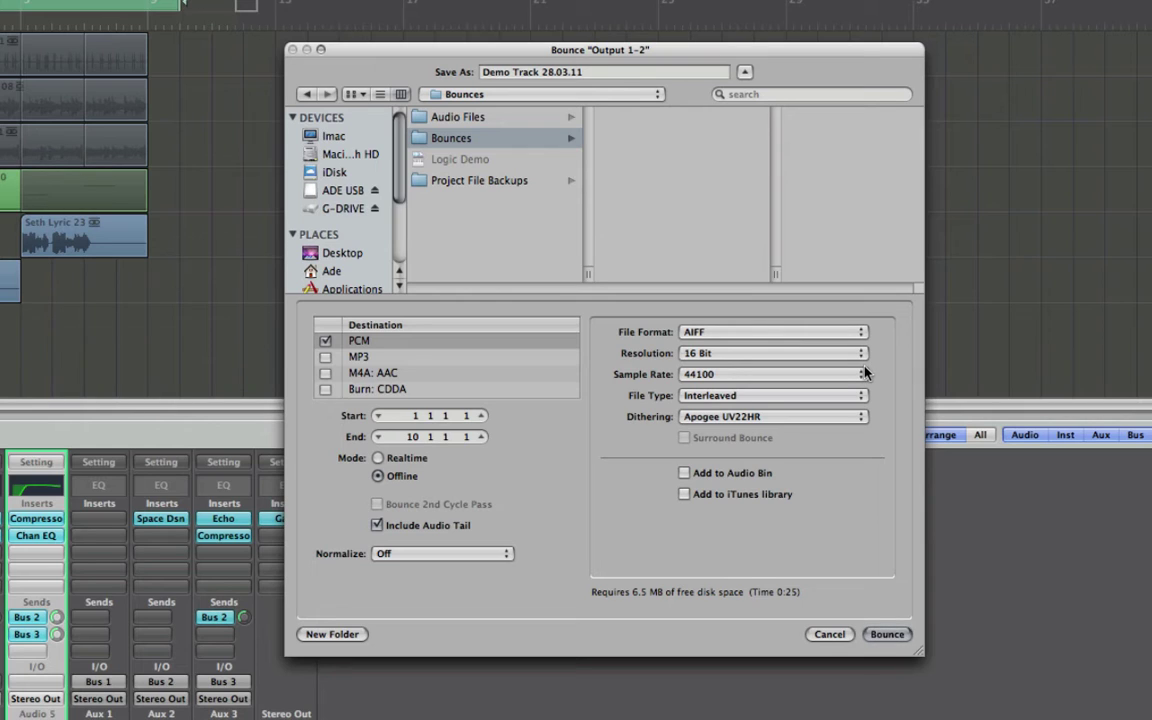
- Set the bounce Resolution to 24 Bit, leaving dithering at None
left_click(776, 355)
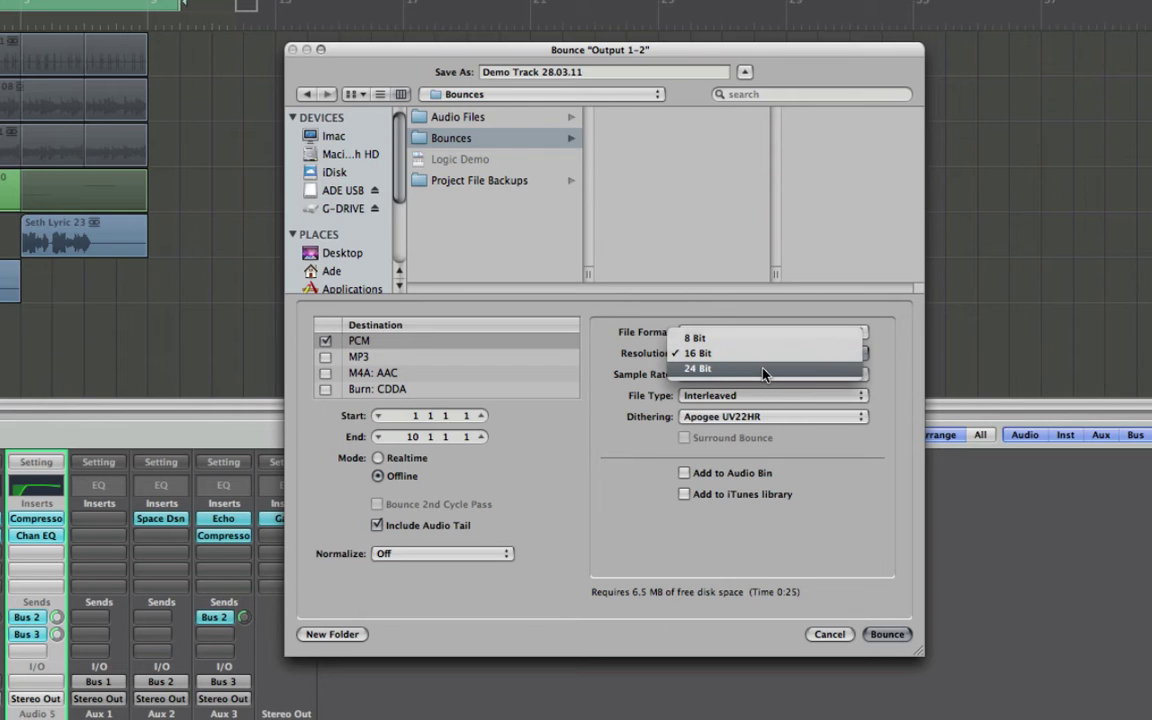
left_click(763, 369)
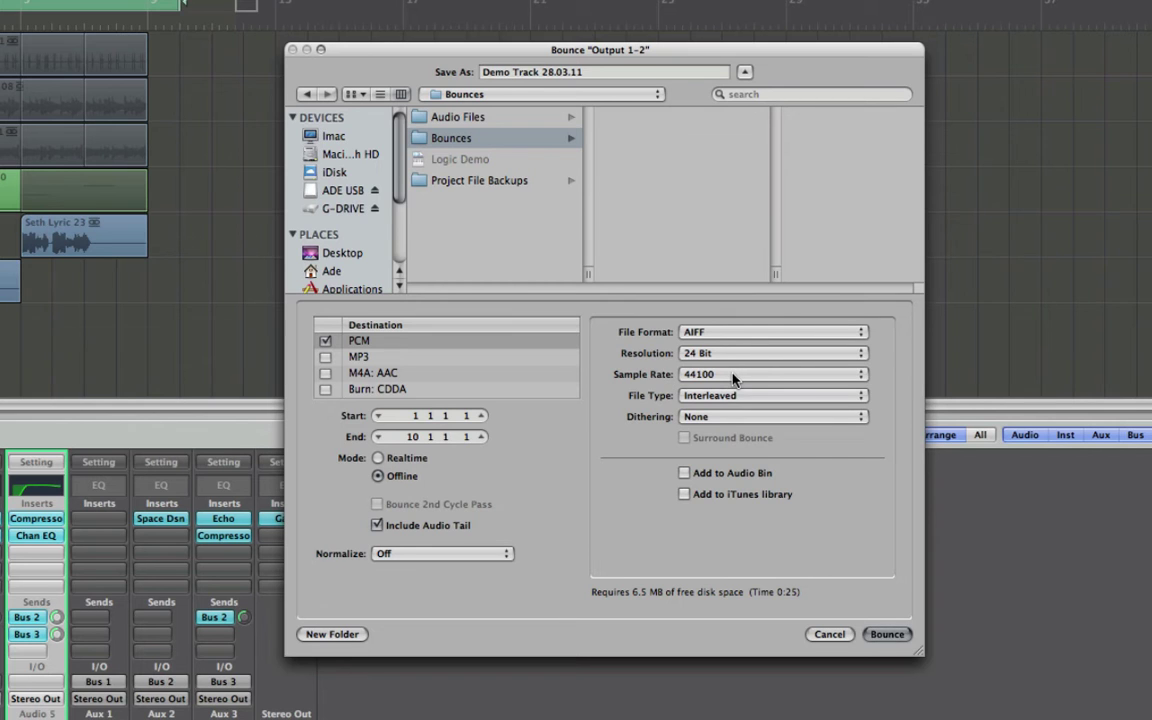
left_click(733, 376)
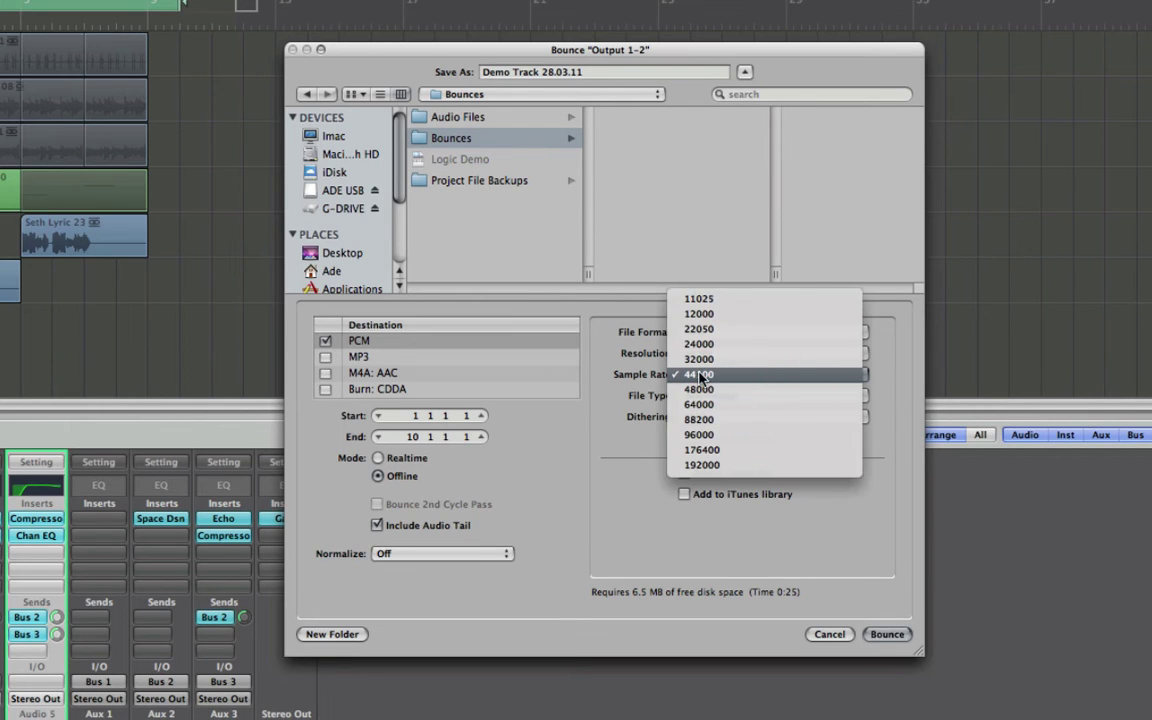
left_click(706, 376)
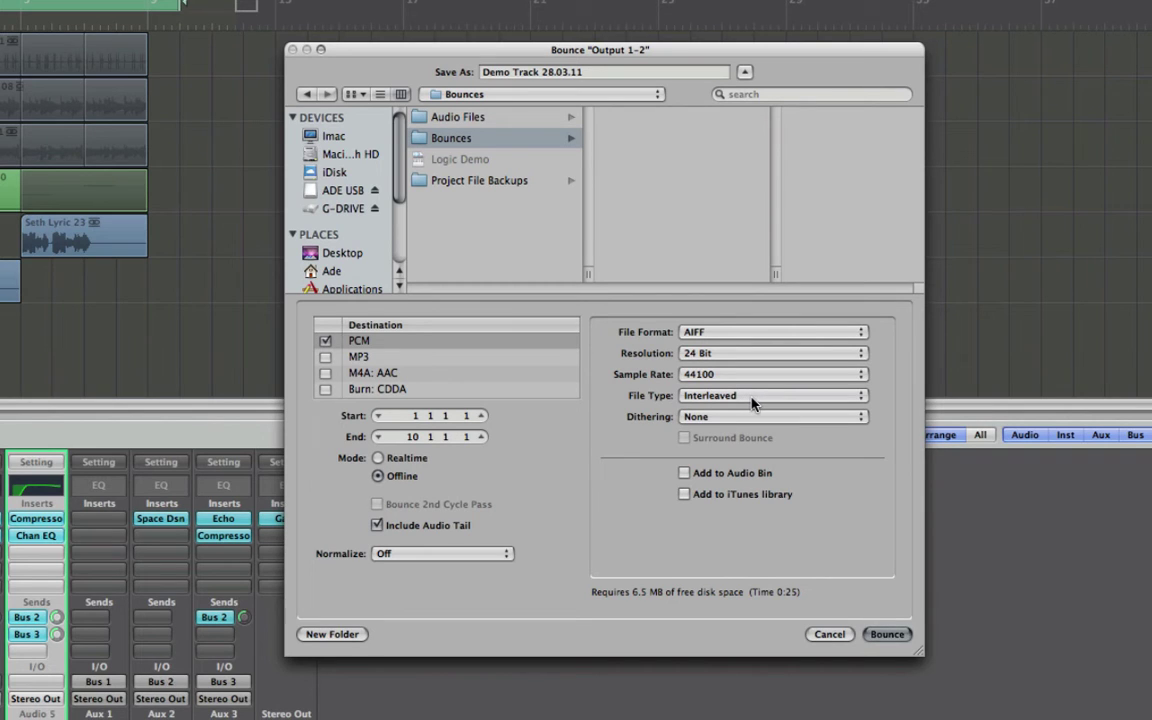
left_click(753, 400)
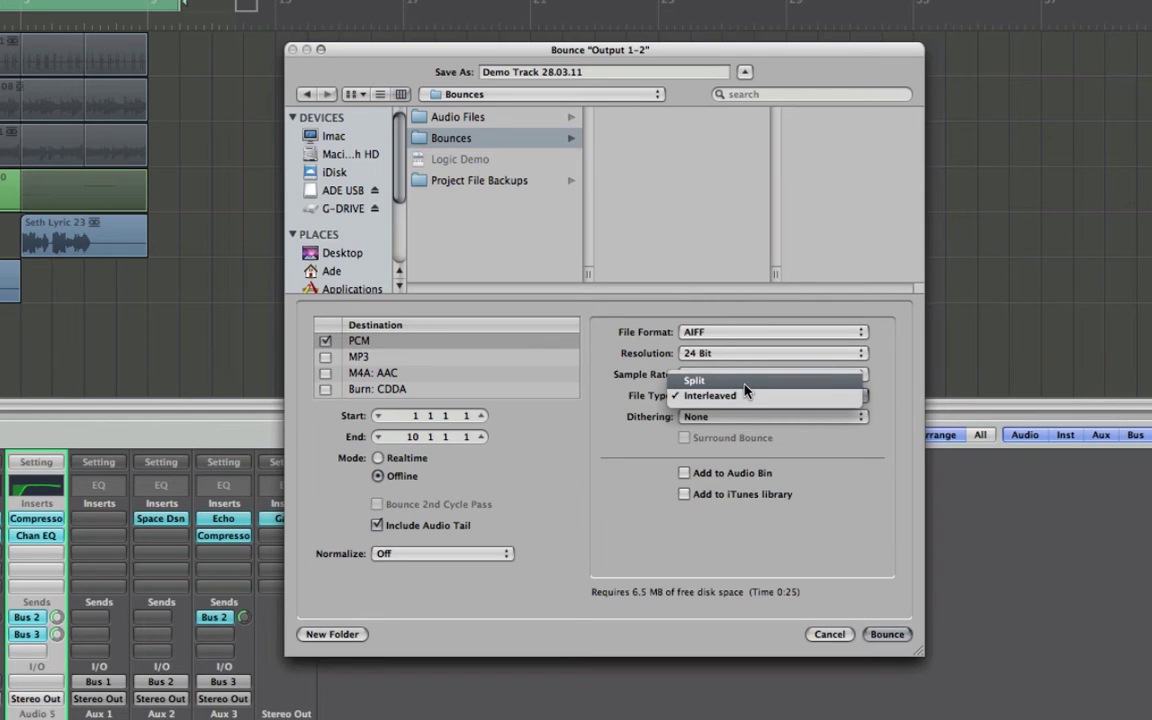
left_click(742, 395)
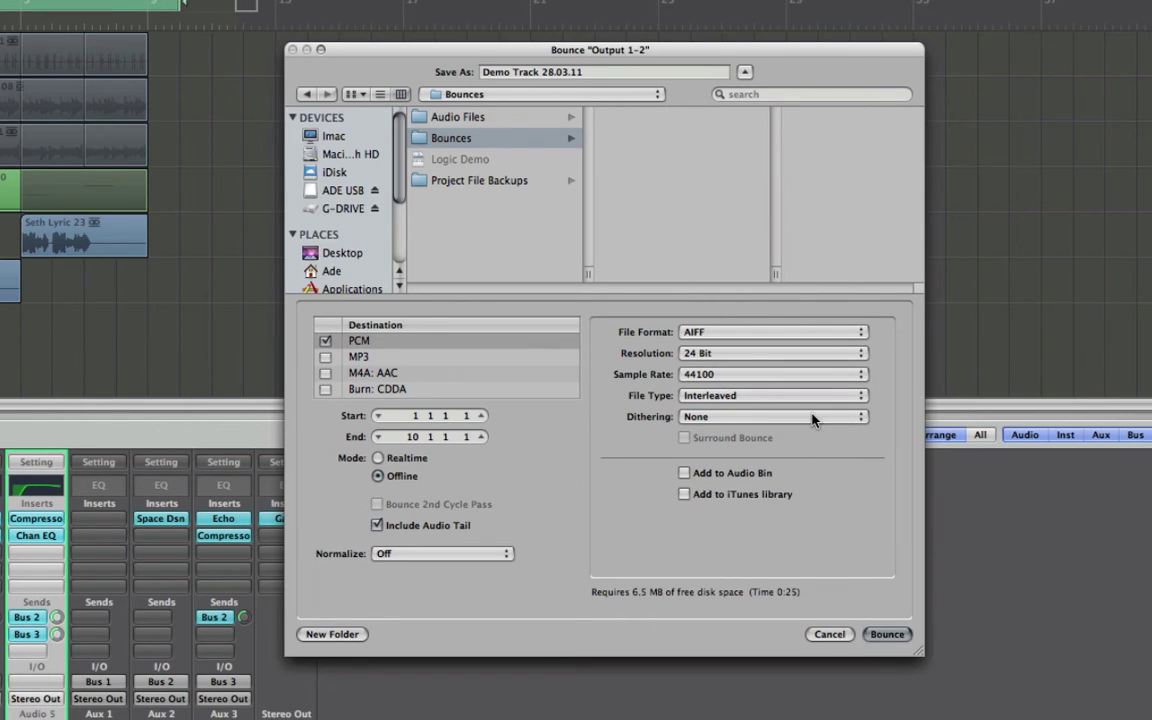
left_click(726, 356)
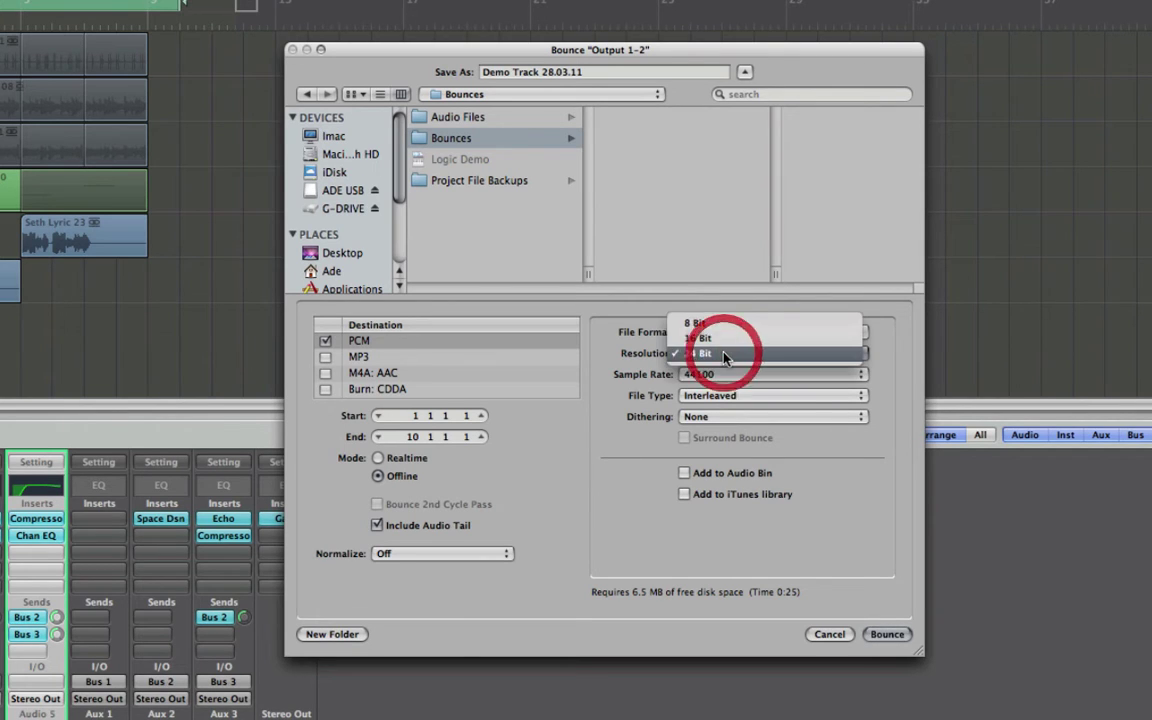
left_click(780, 339)
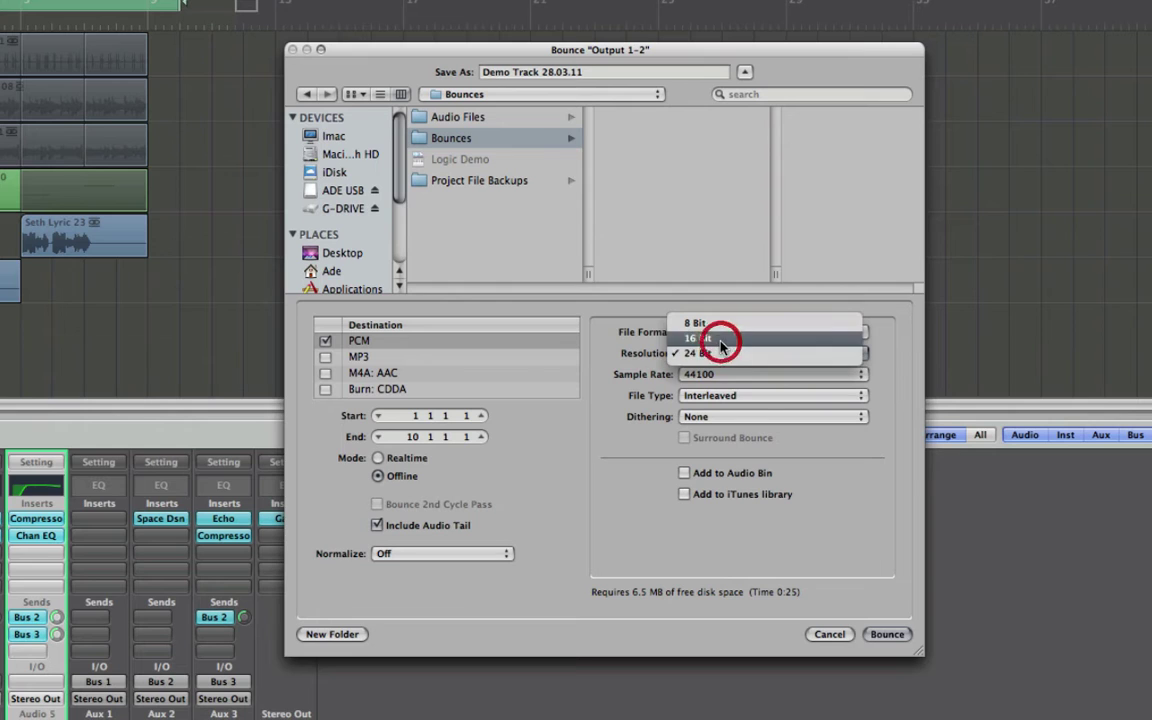
left_click(755, 424)
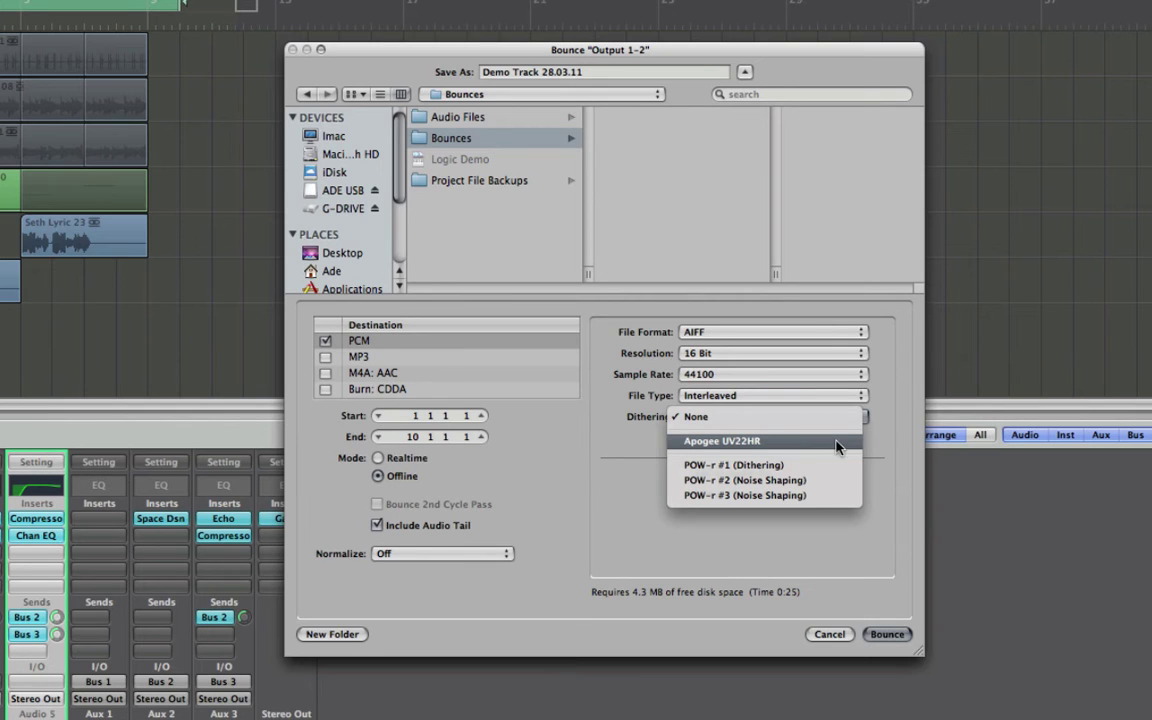
left_click(905, 417)
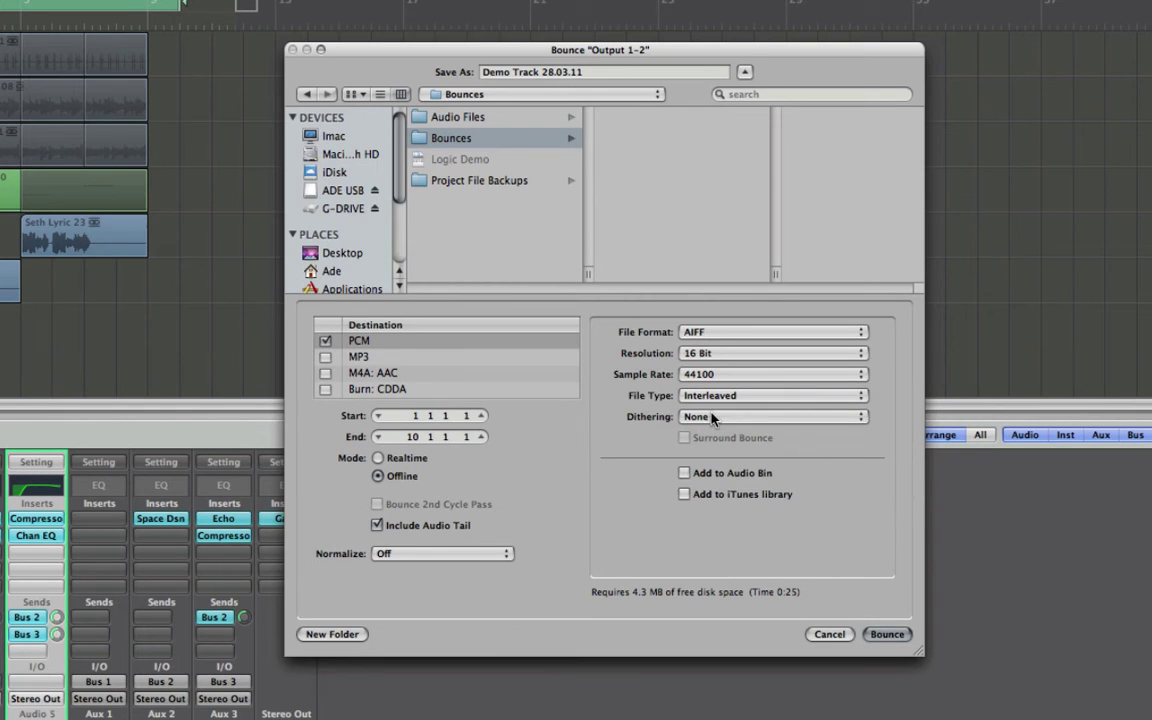
left_click(712, 355)
left_click(738, 368)
- Switch the bounce mode to Realtime, keep the audio tail included, and leave Normalize Off
left_click(378, 459)
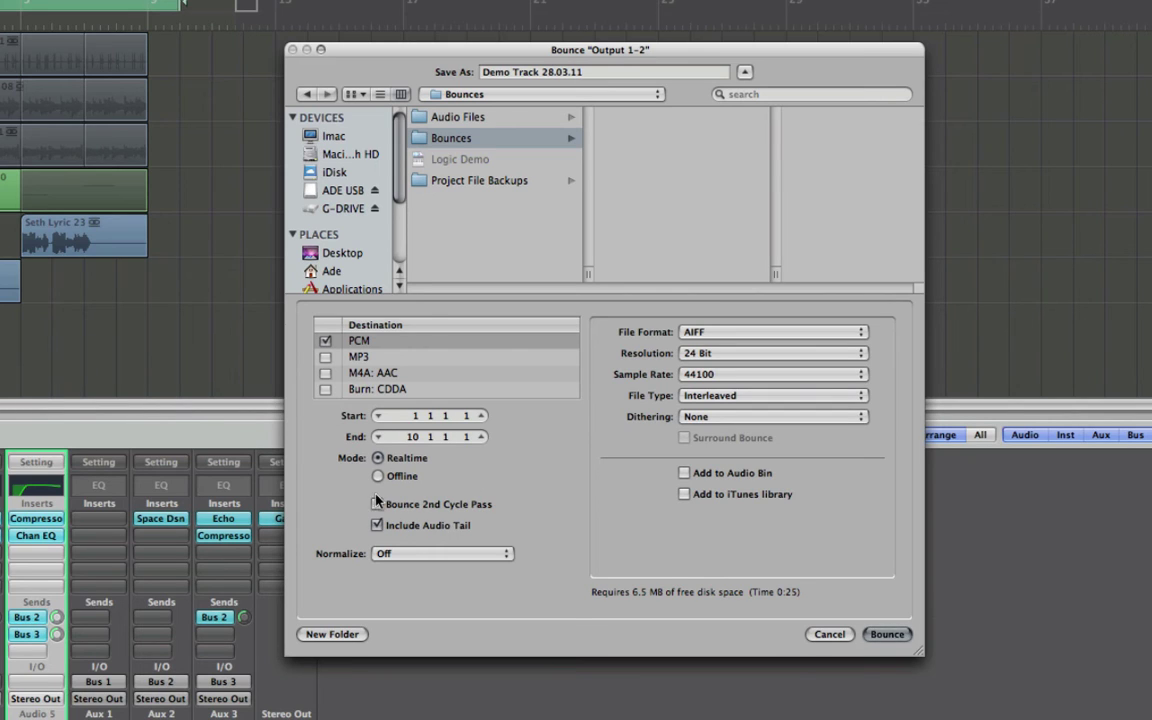
left_click(377, 525)
left_click(377, 525)
left_click(505, 556)
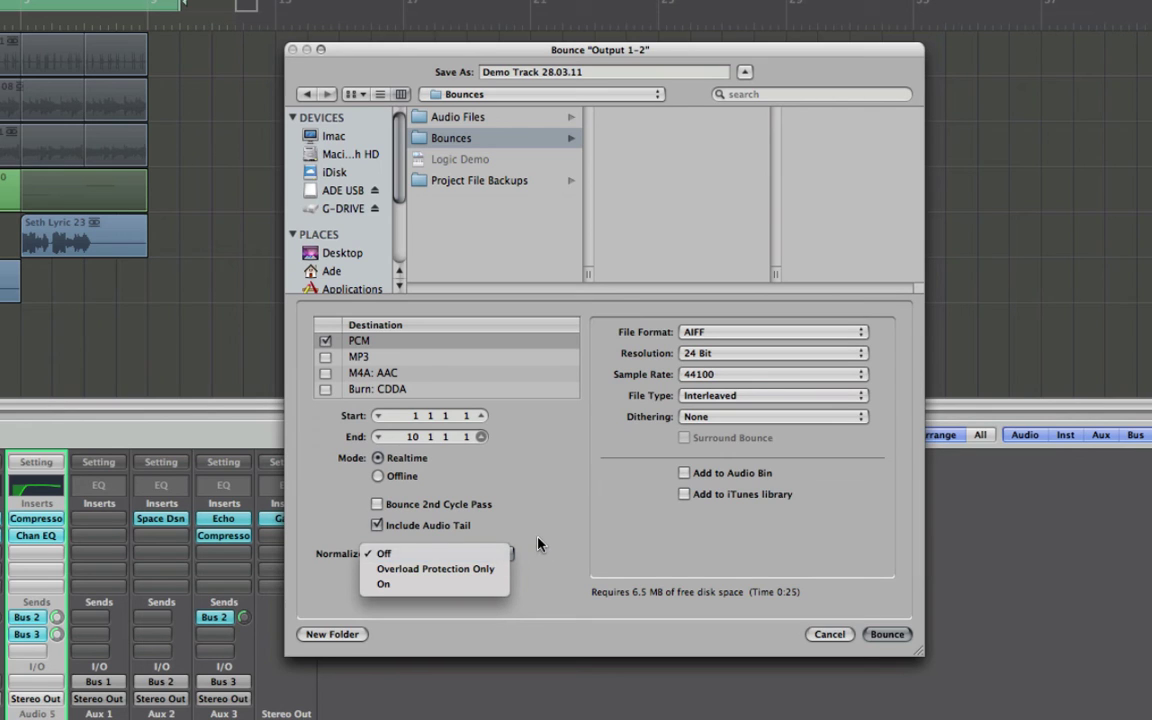
left_click(540, 545)
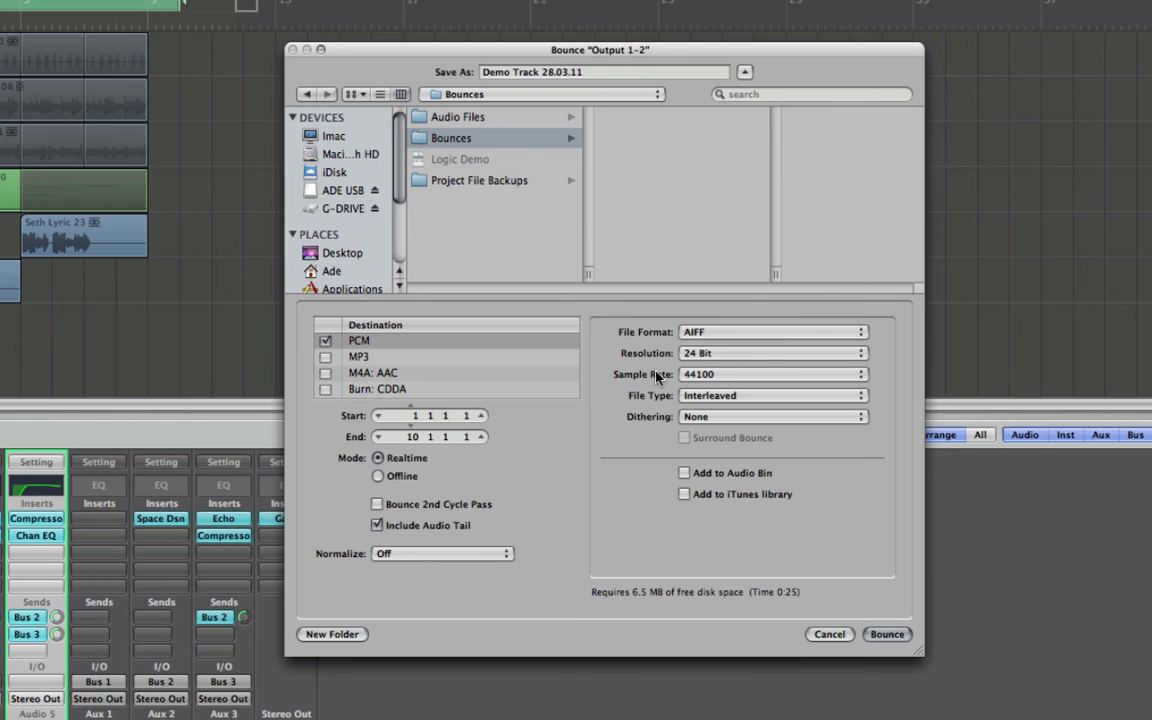
- Tick MP3 as an extra destination and keep its stereo bit rate at 160 kbps
left_click(326, 360)
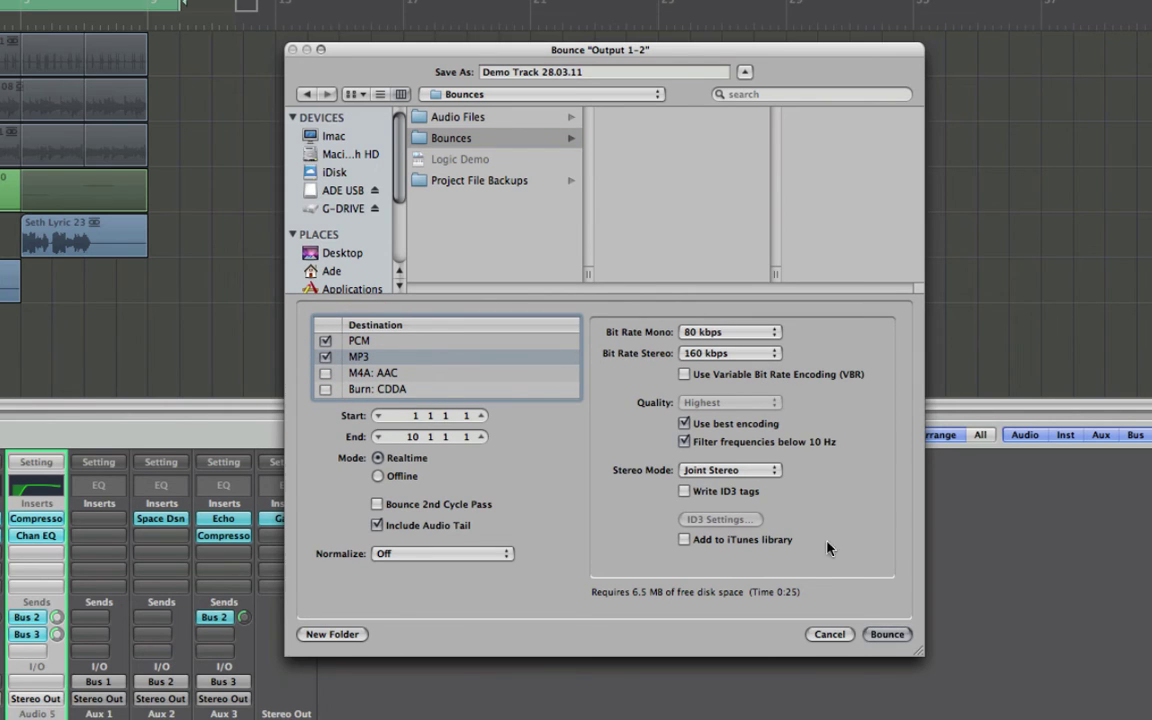
left_click(771, 356)
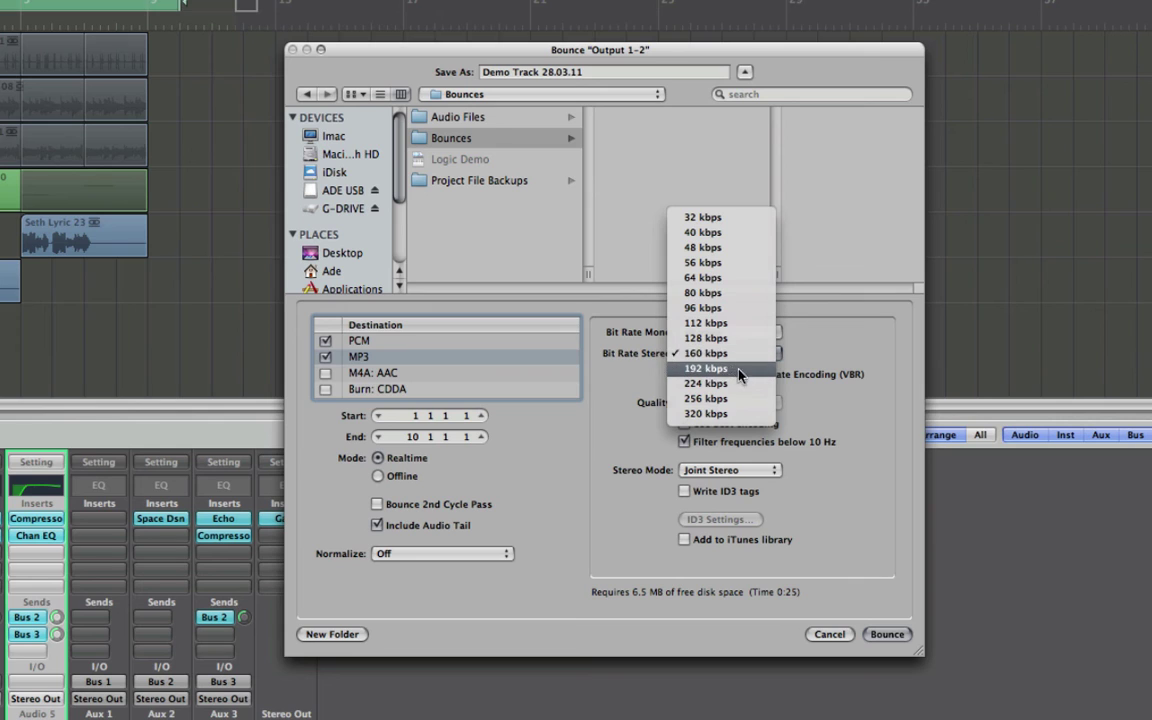
left_click(705, 353)
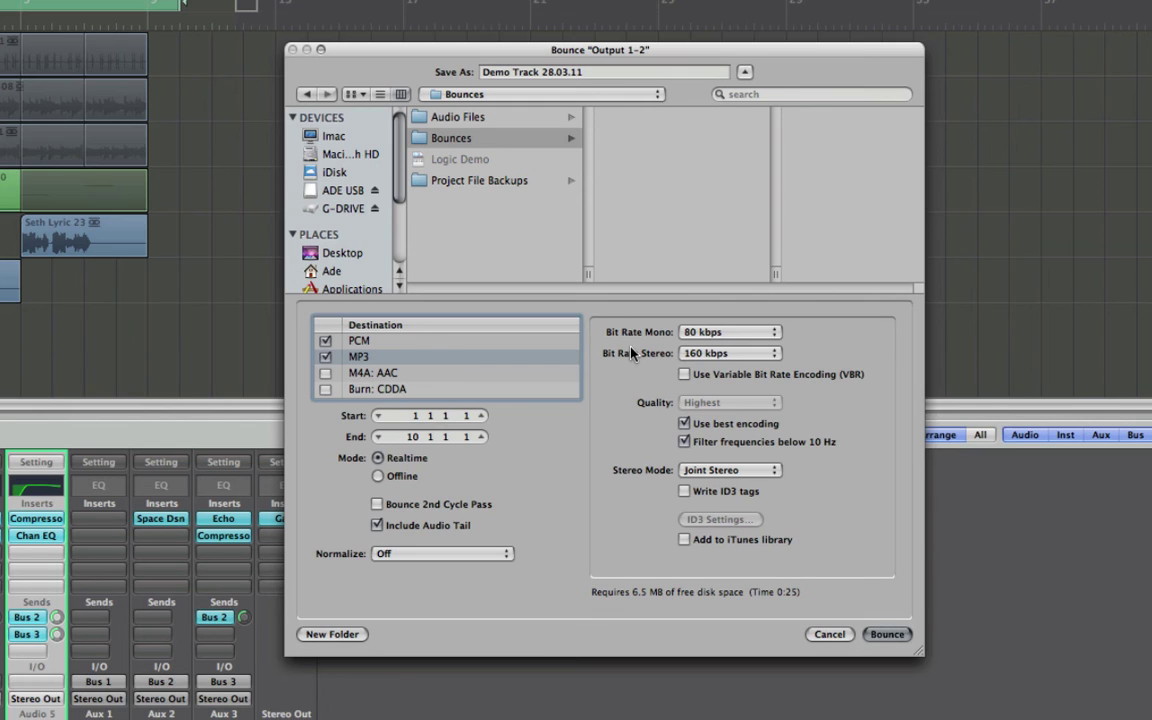
- Review the M4A: AAC and Burn: CDDA settings, ending with only PCM ticked as destination
left_click(365, 373)
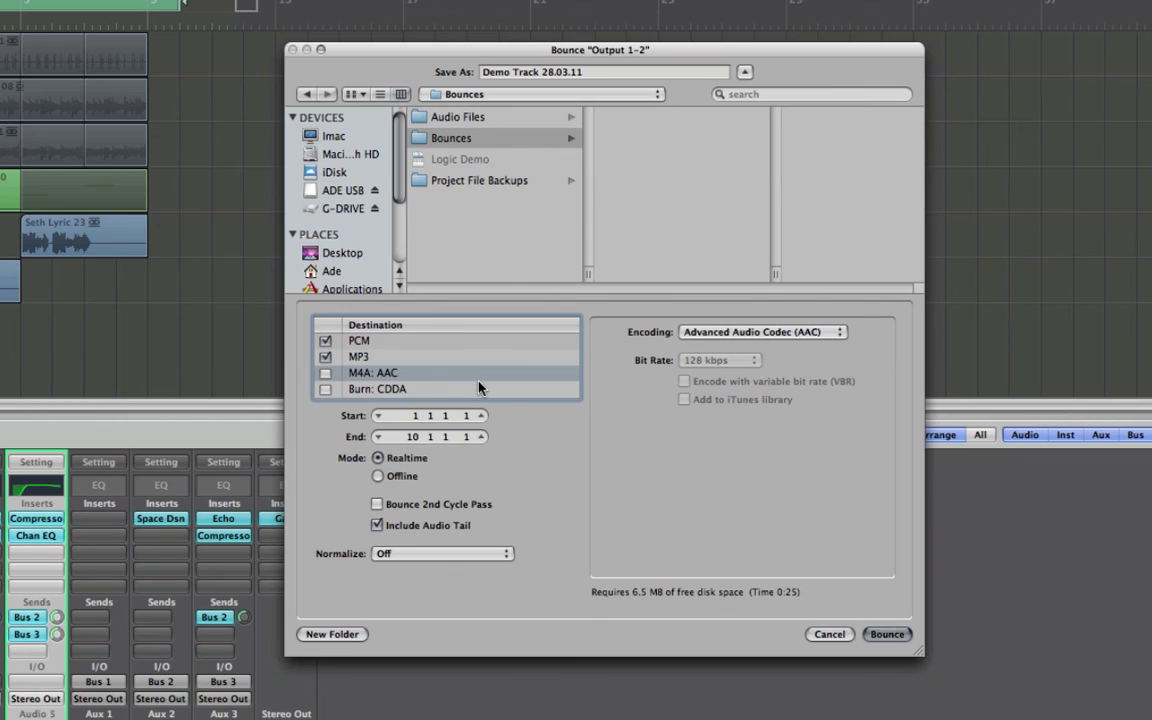
left_click(378, 390)
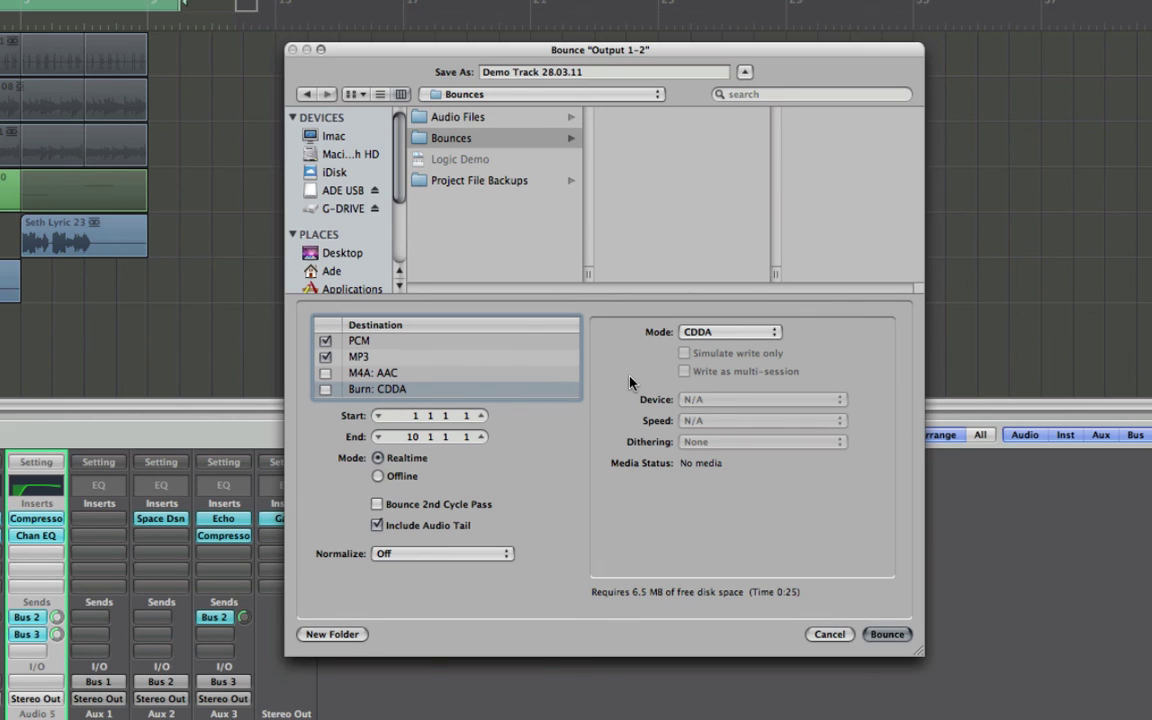
left_click(325, 341)
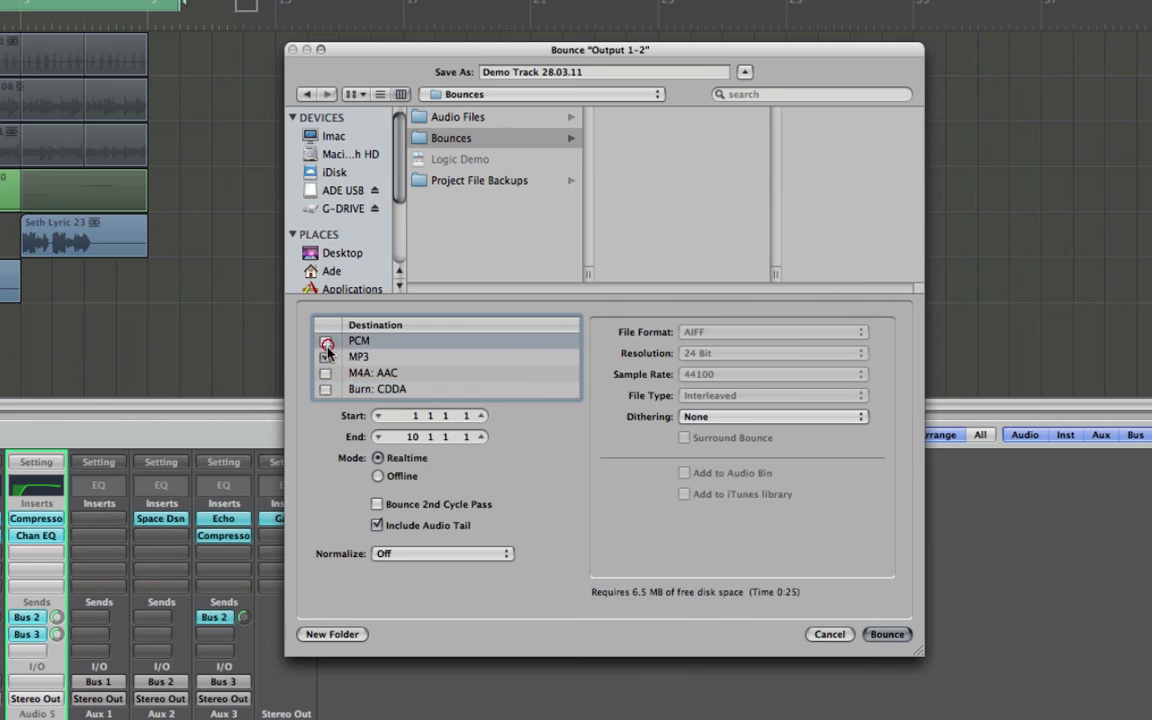
left_click(325, 357)
left_click(326, 389)
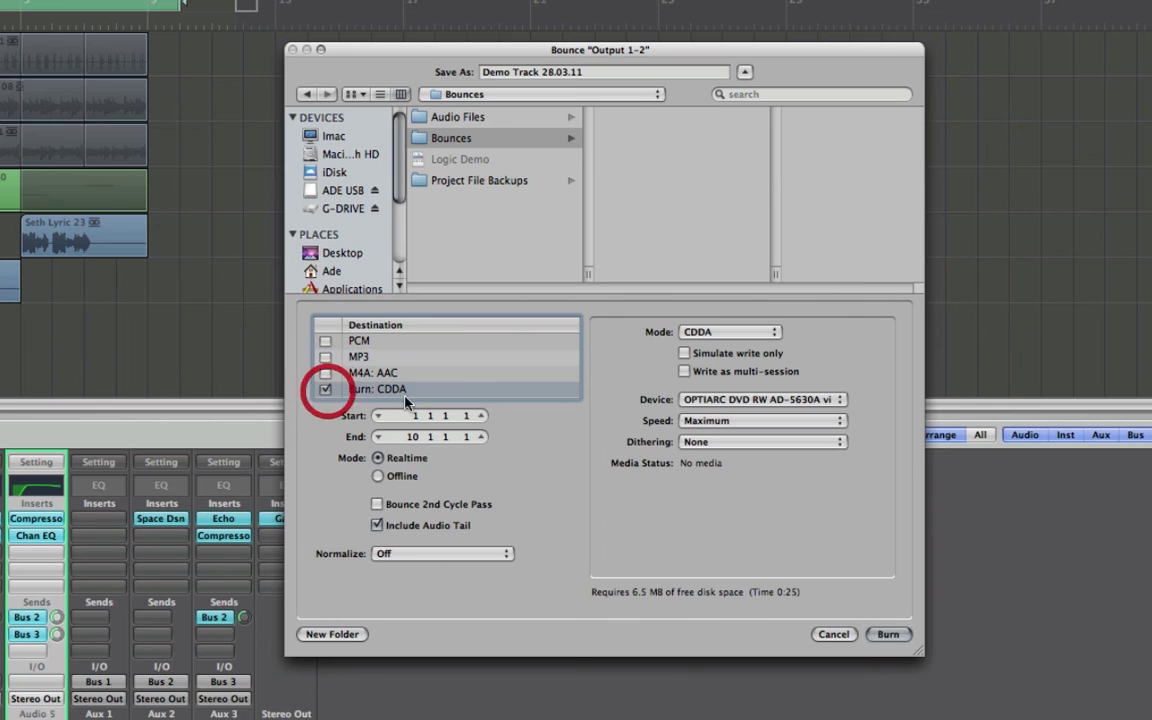
left_click(325, 393)
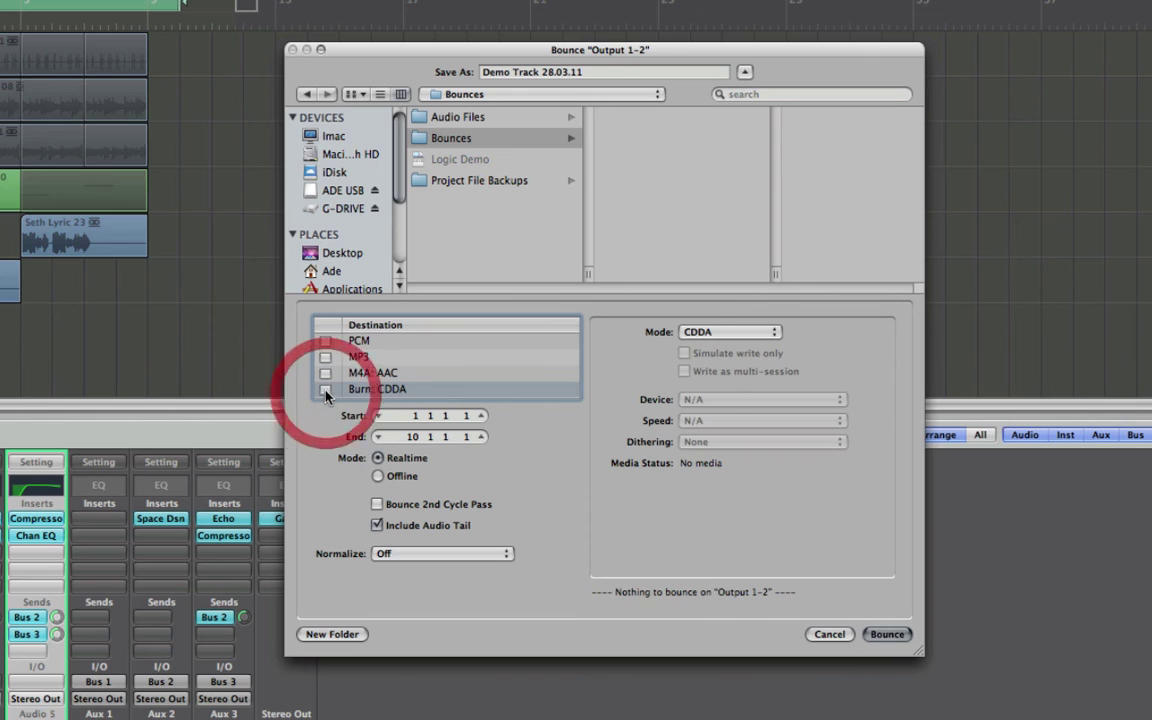
left_click(325, 341)
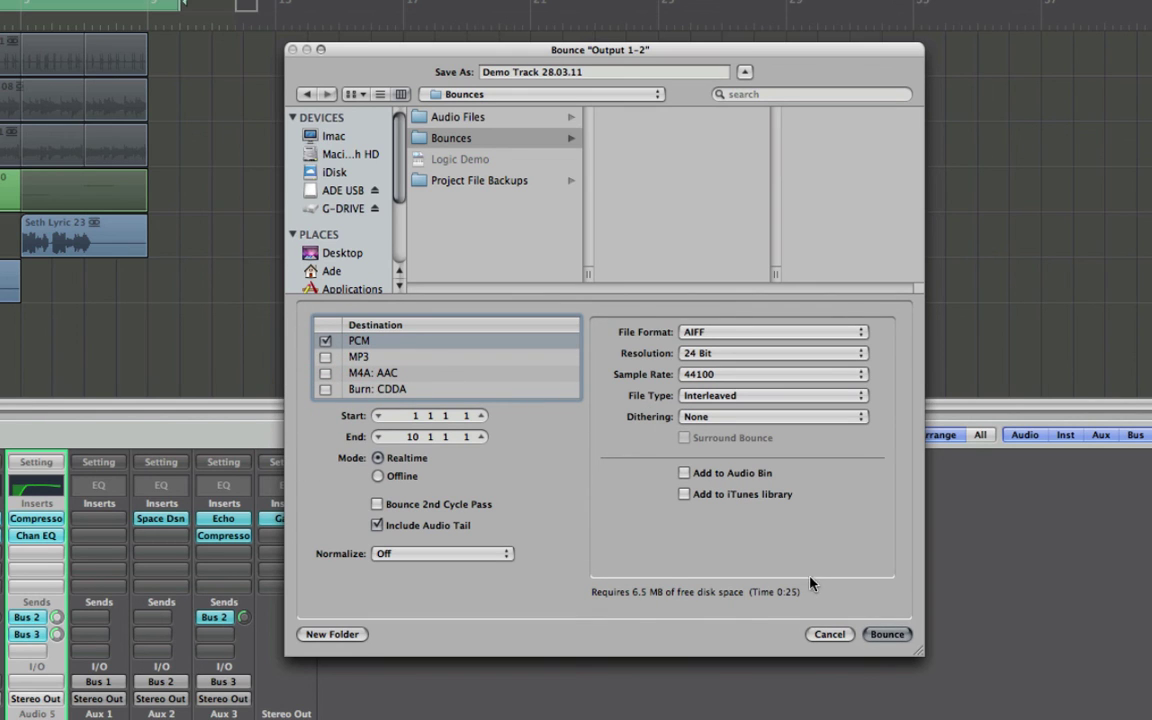
- Bounce offline at 16 Bit with Apogee UV22HR dithering
left_click(378, 476)
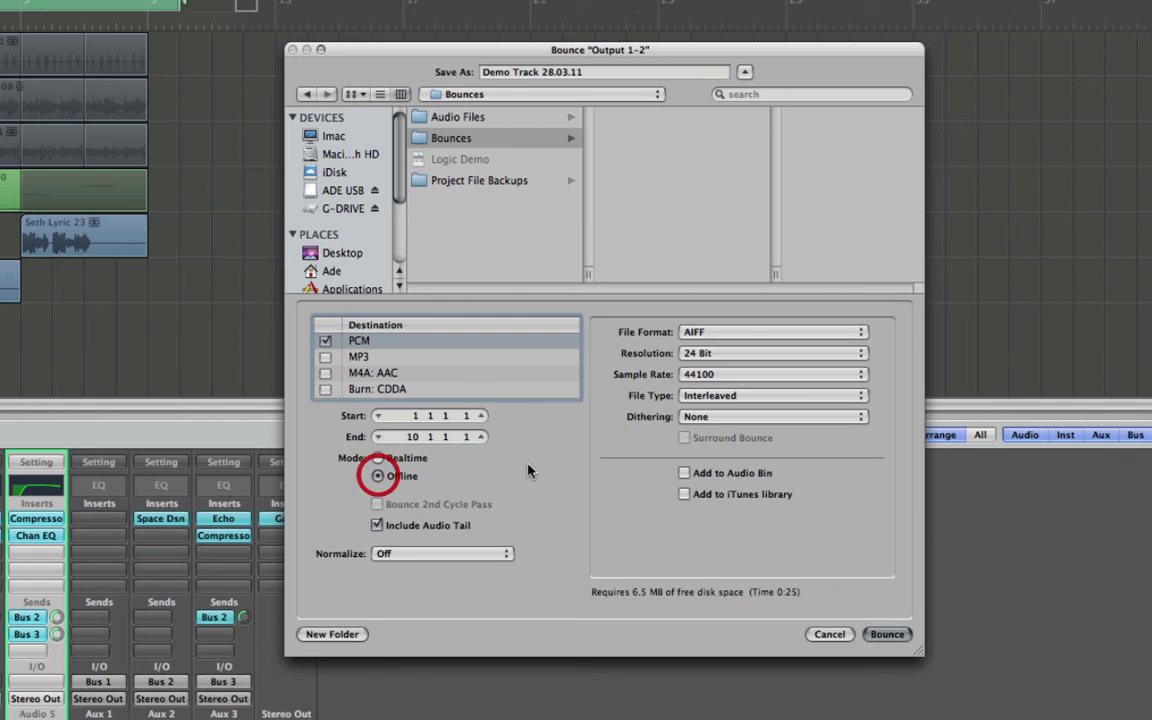
left_click(728, 350)
left_click(728, 330)
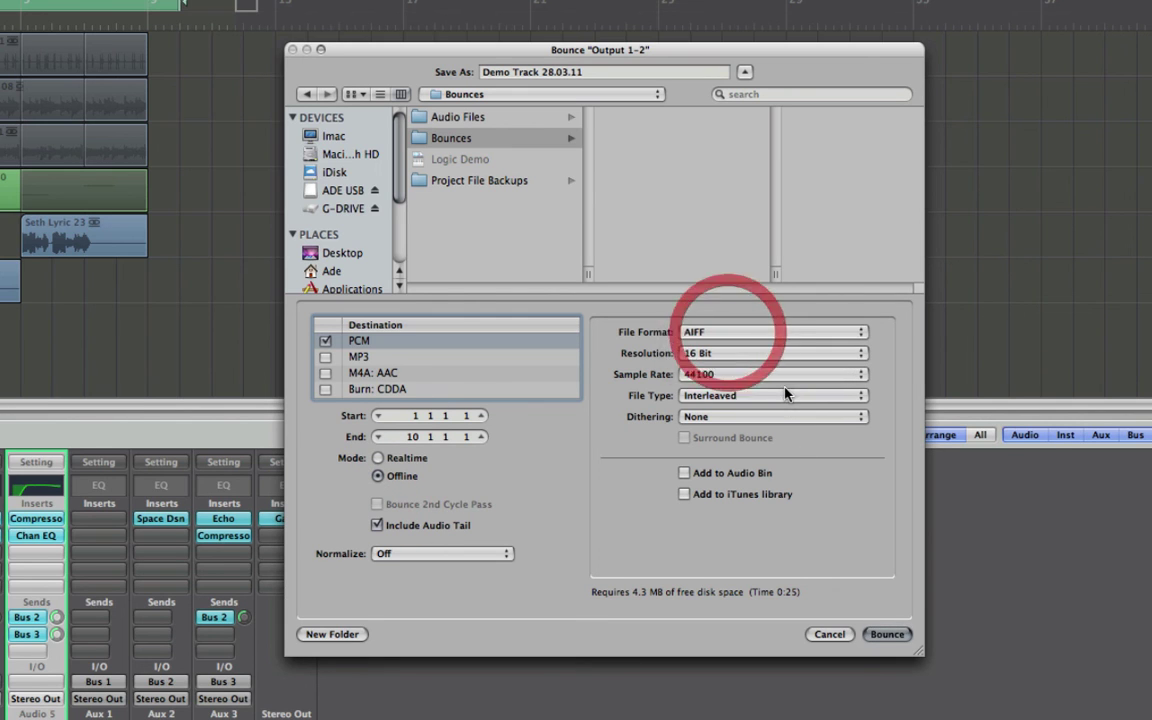
left_click(770, 416)
left_click(745, 442)
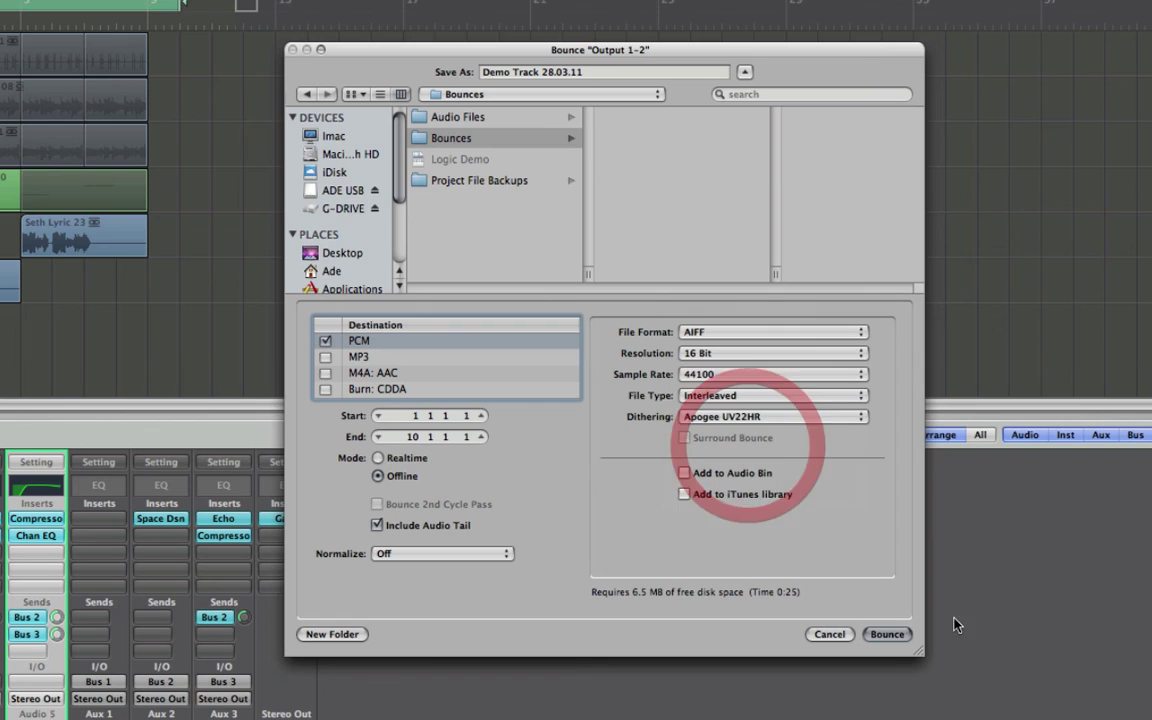
left_click(886, 634)
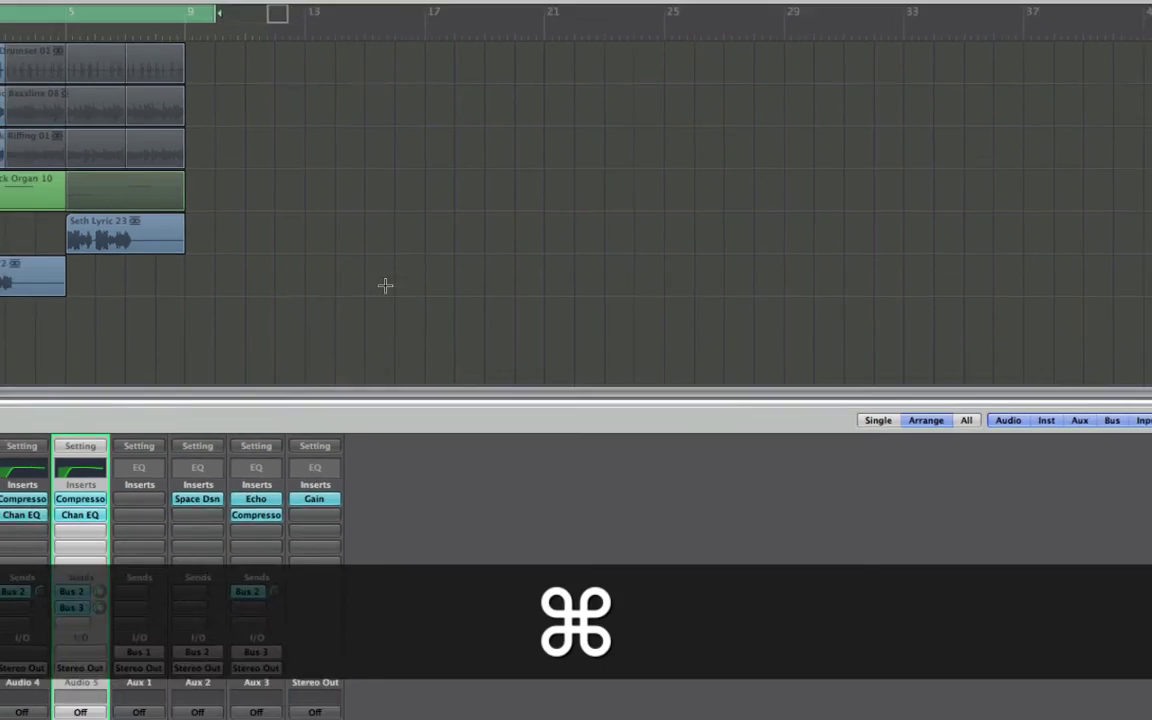
- In a new Finder window, browse Logic > Demos > Logic Demo > Bounces and select Demo Track 28.03.11.aif
key("super+Tab")
key("super+Tab")
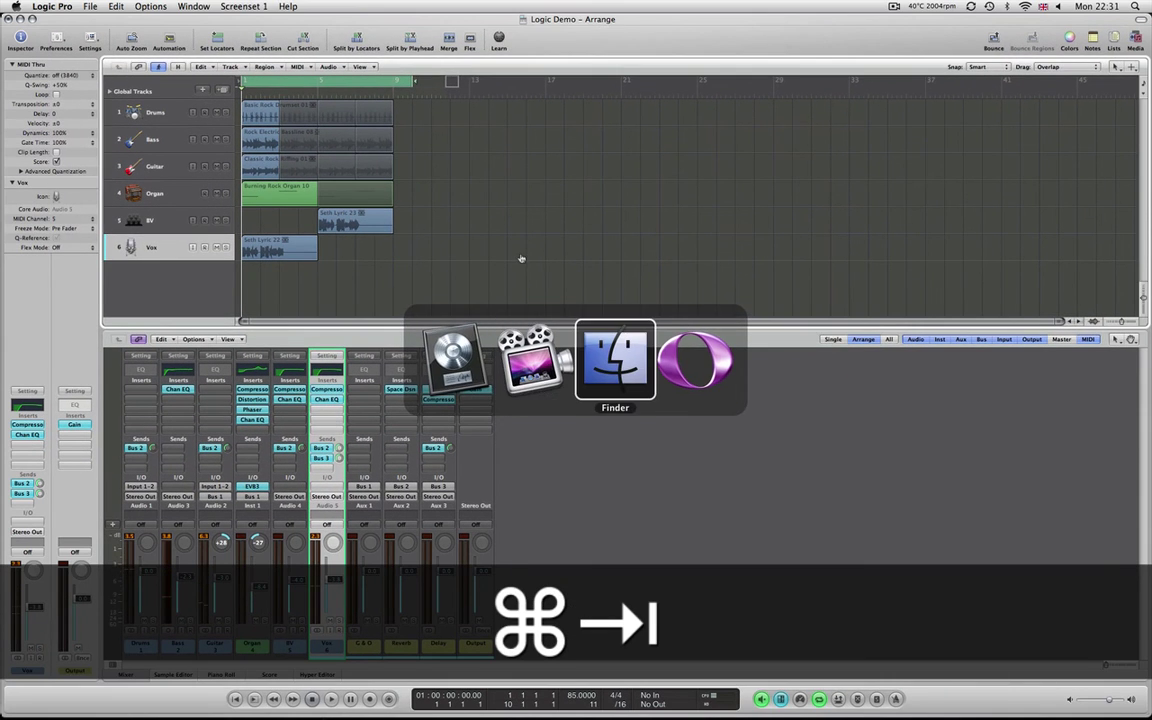
key("super+n")
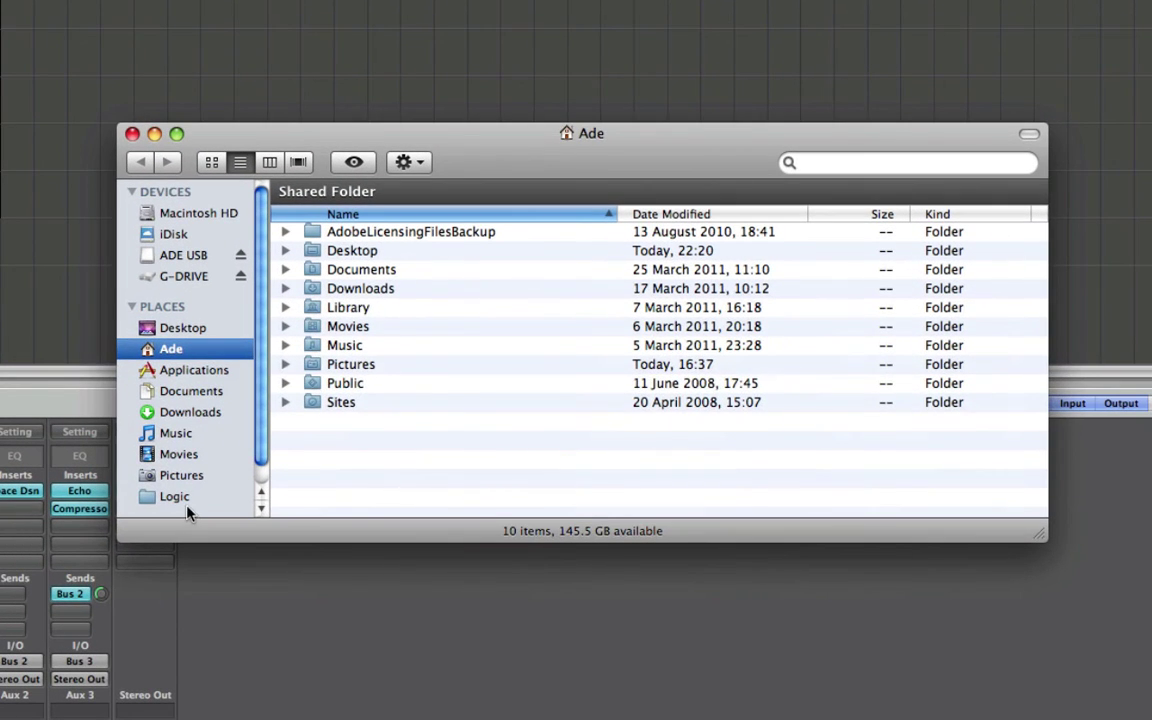
left_click(184, 497)
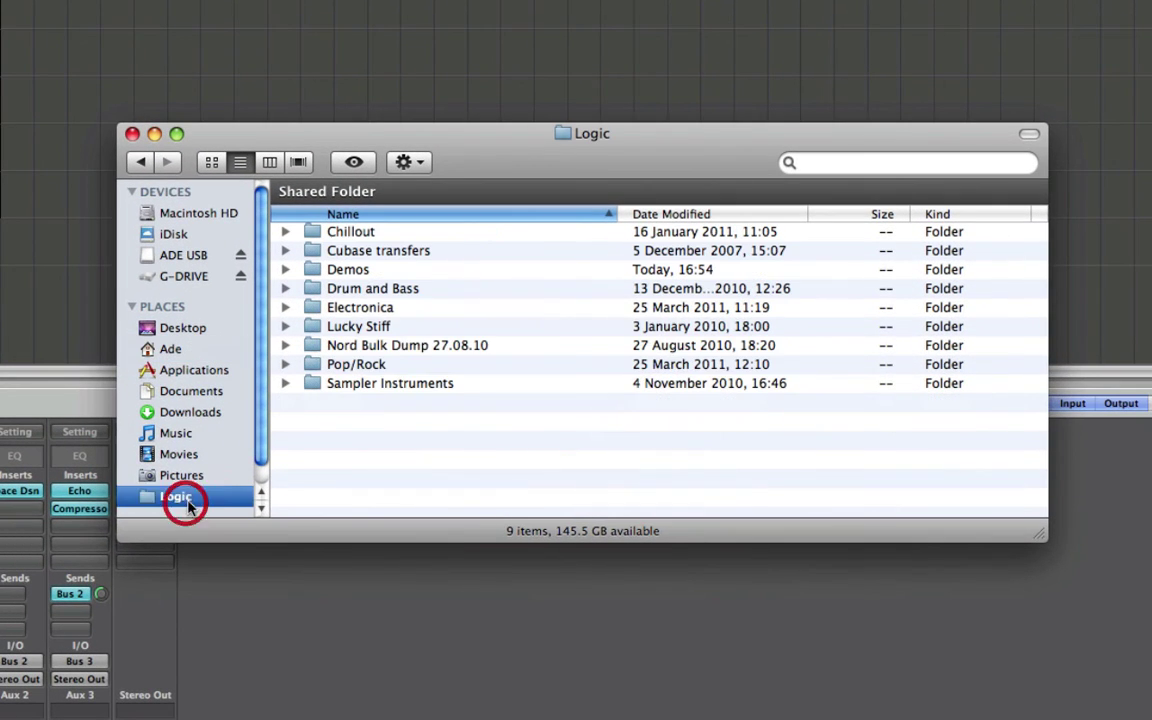
double_click(345, 272)
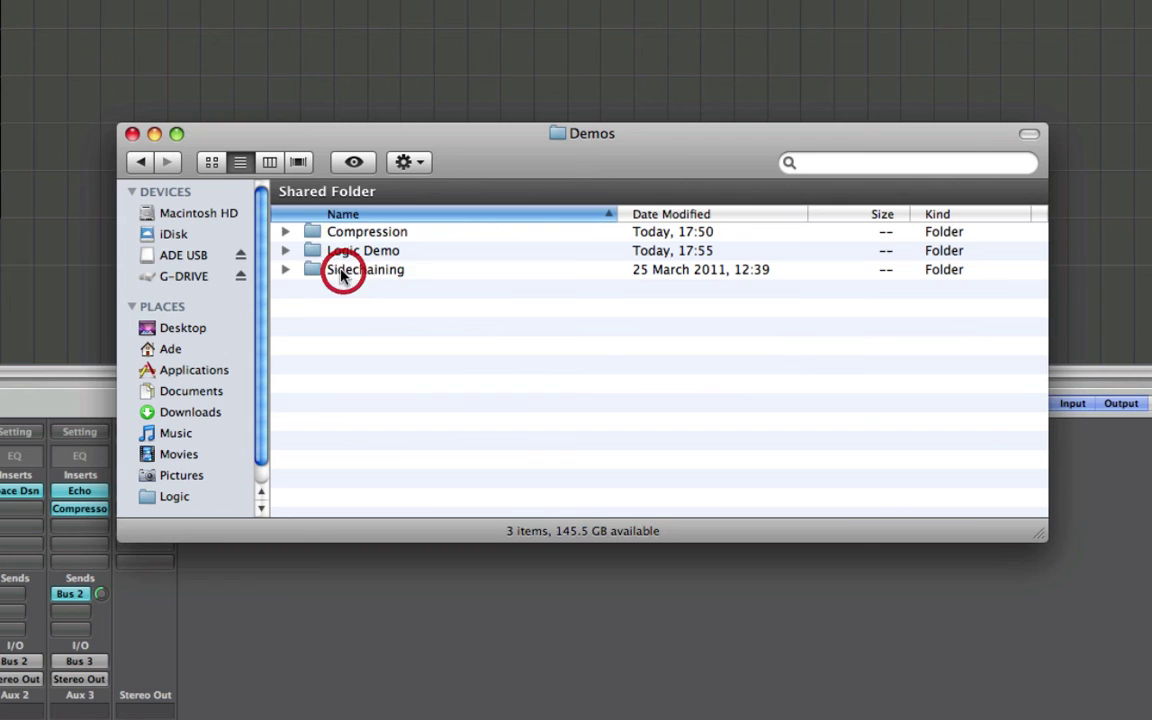
double_click(350, 251)
double_click(350, 251)
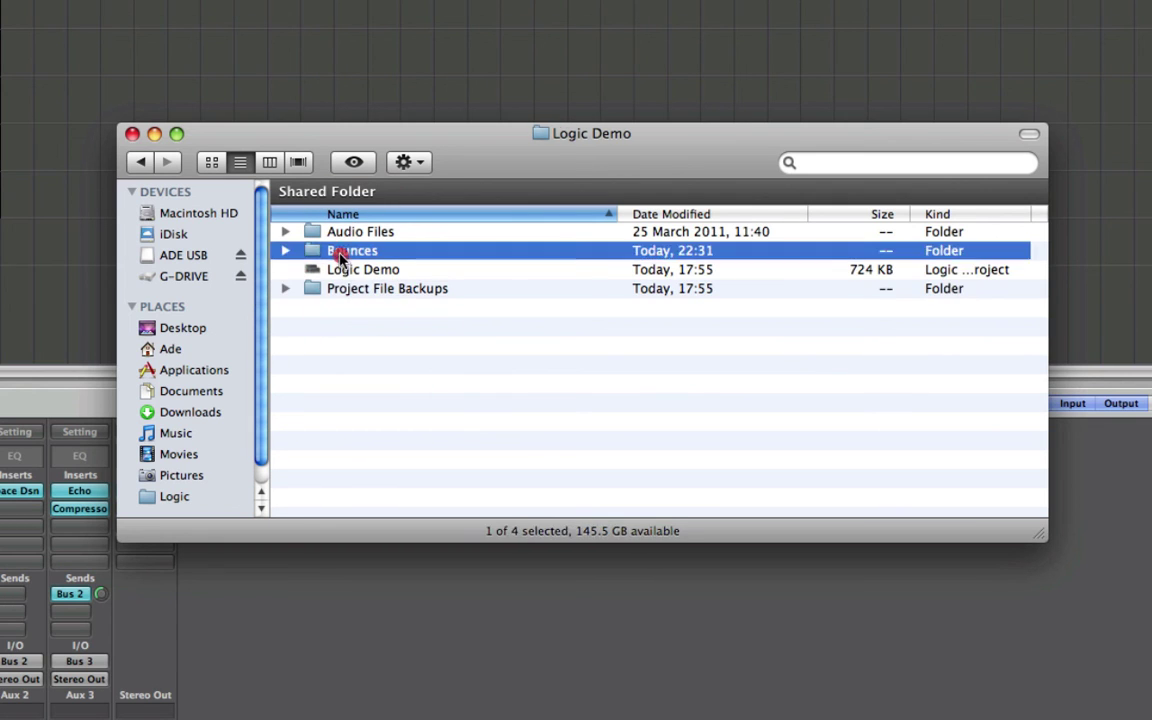
left_click(424, 234)
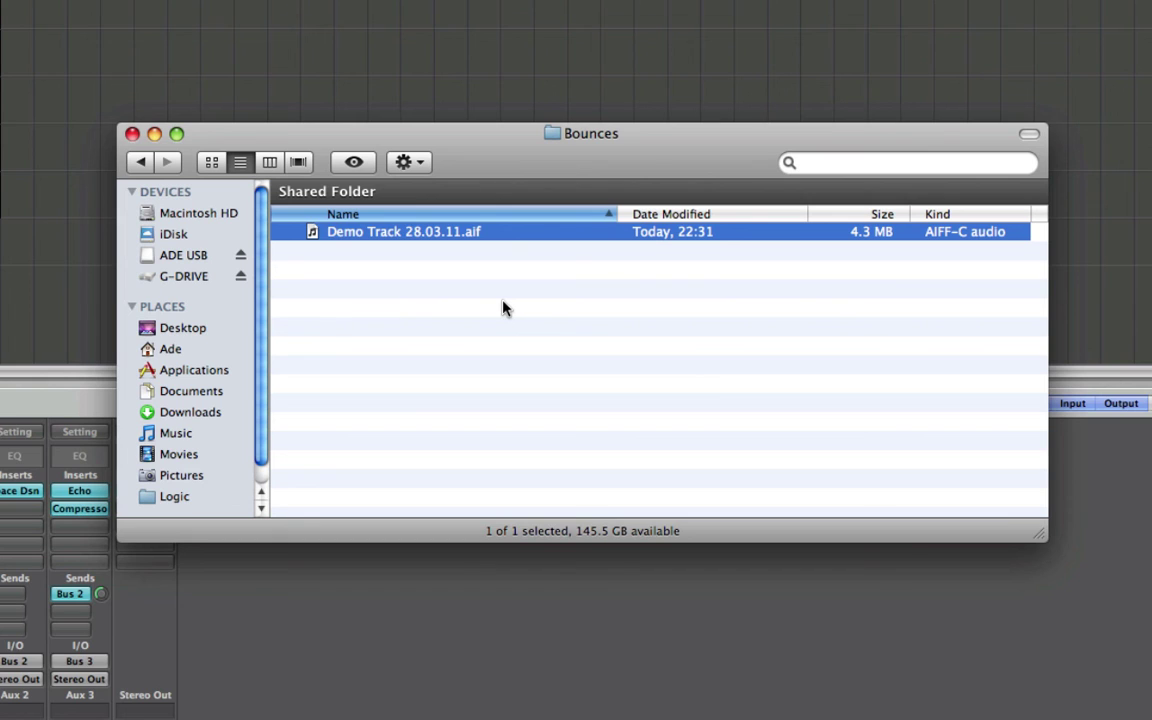
- Preview Demo Track 28.03.11.aif in Quick Look, skipping ahead near its end
key("space")
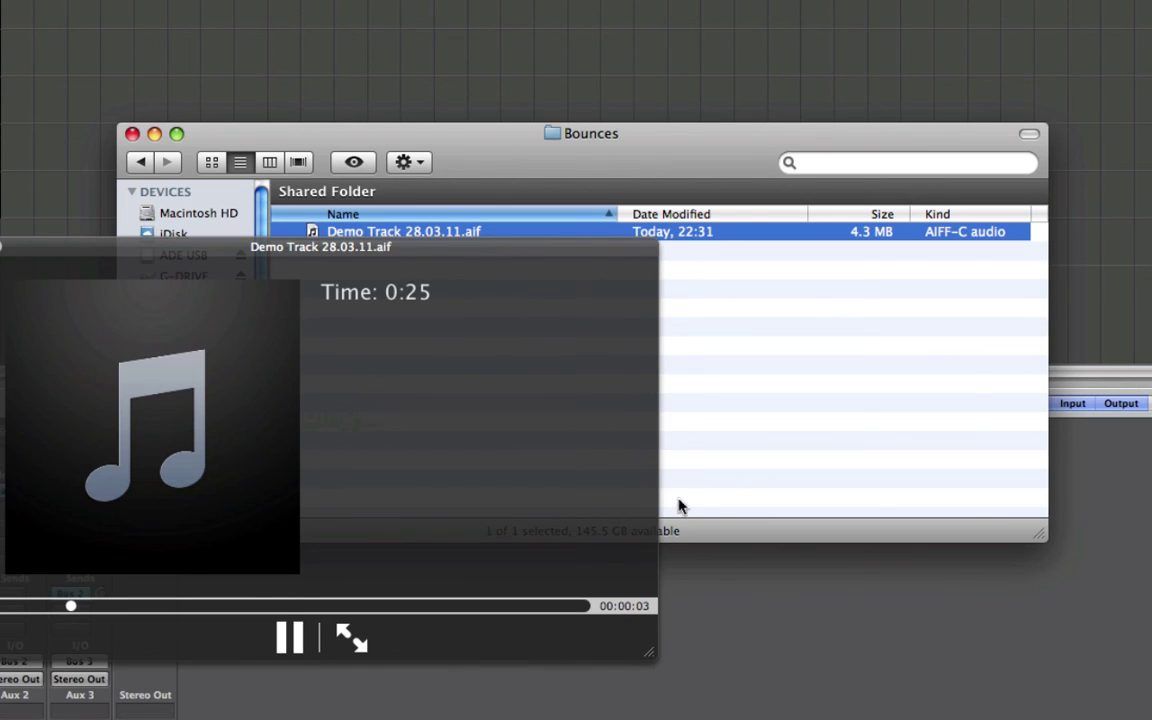
left_click(525, 606)
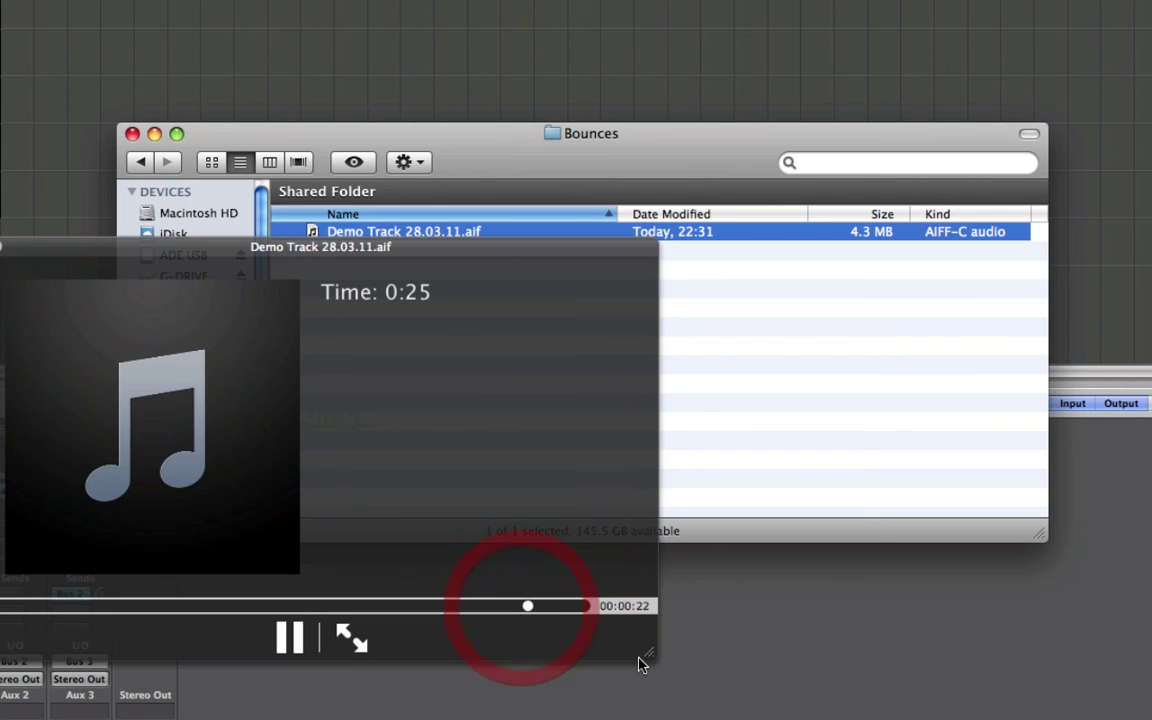
key("space")
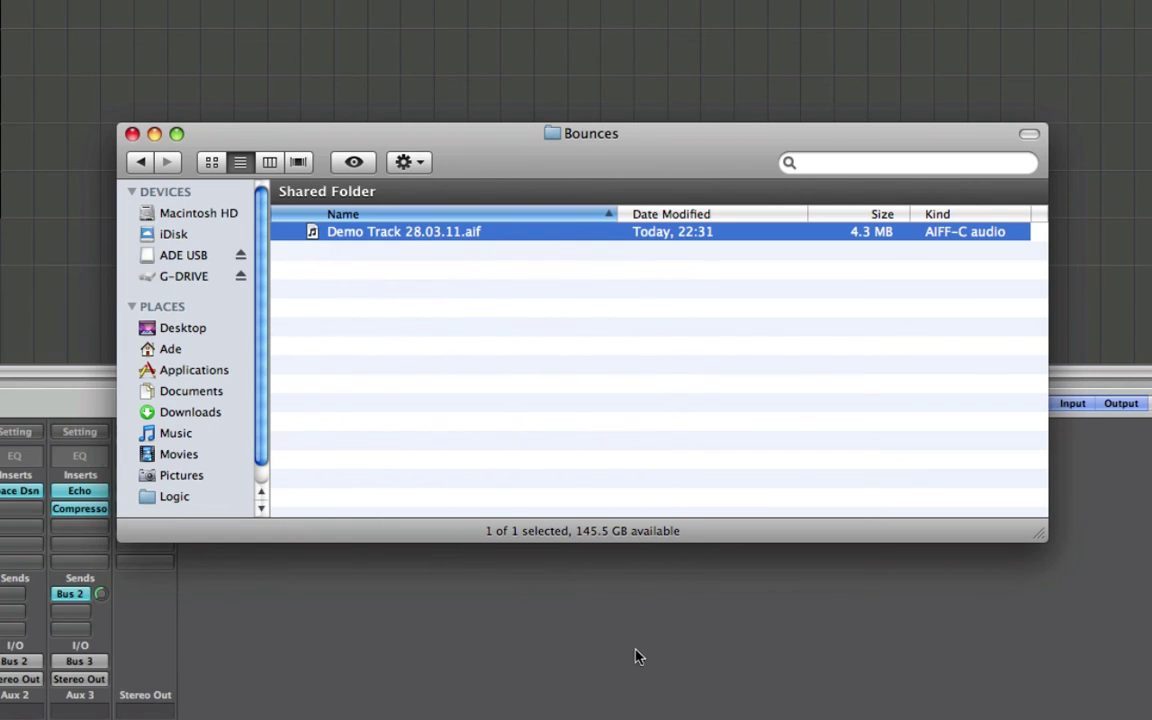
- Move the bounced file to the Trash, close the Finder window and return to Logic Pro
left_click(524, 450)
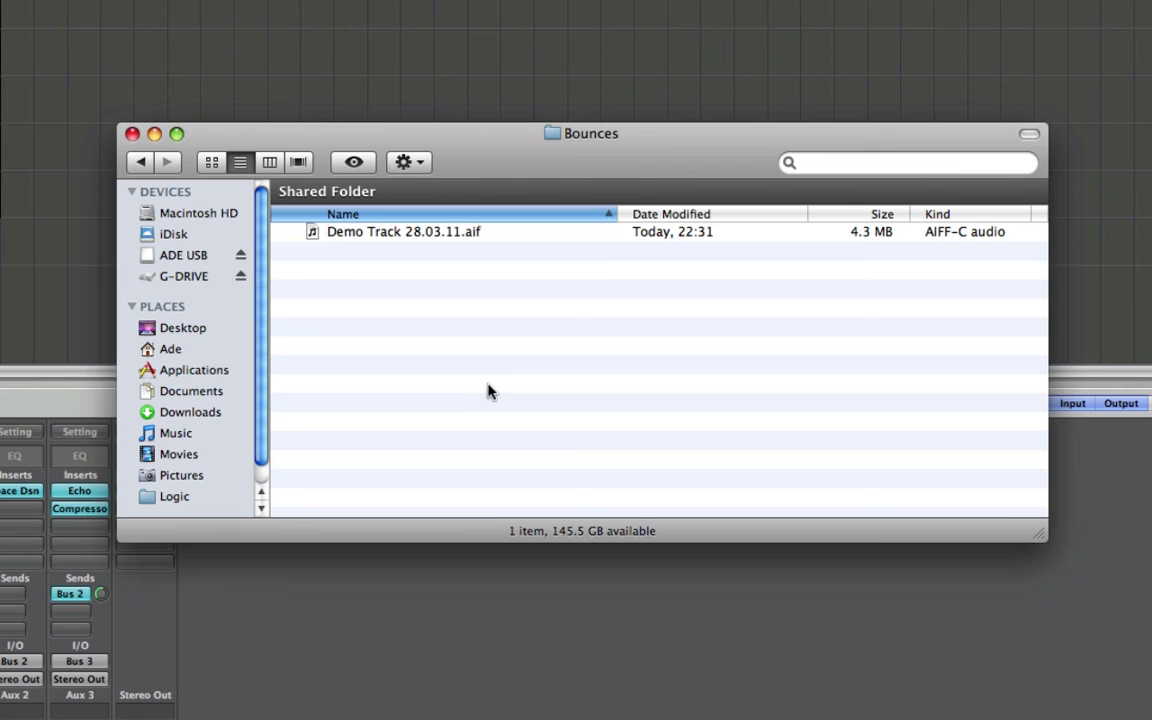
left_click(435, 236)
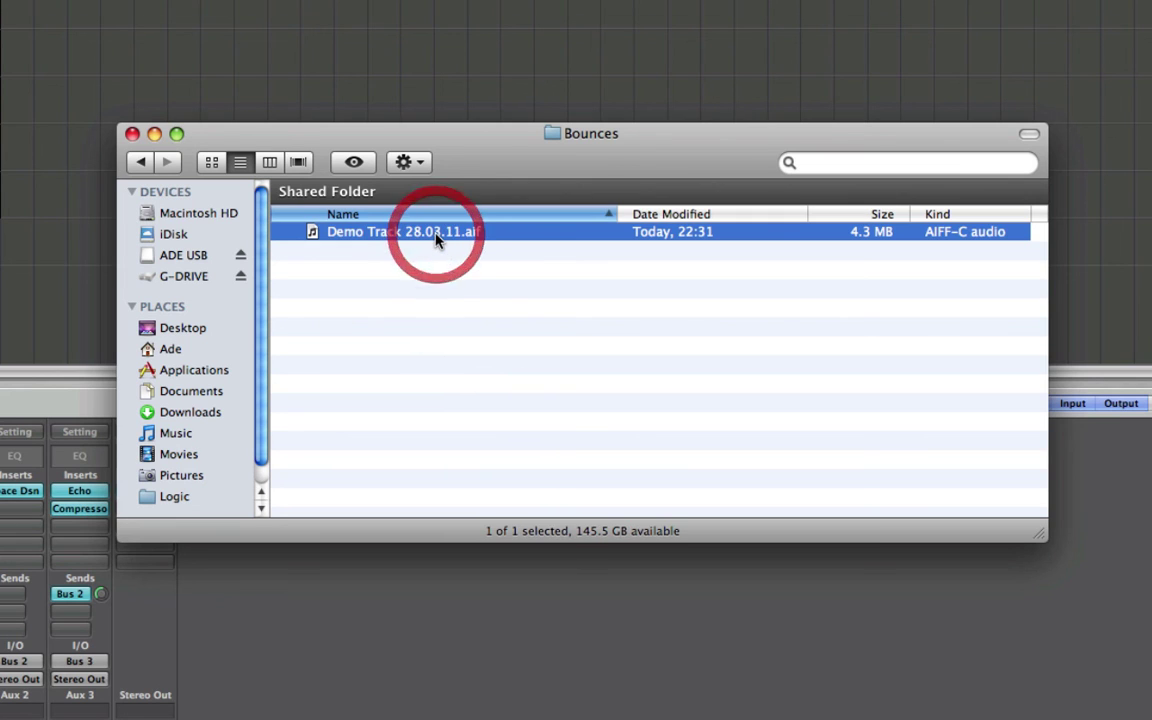
key("super+BackSpace")
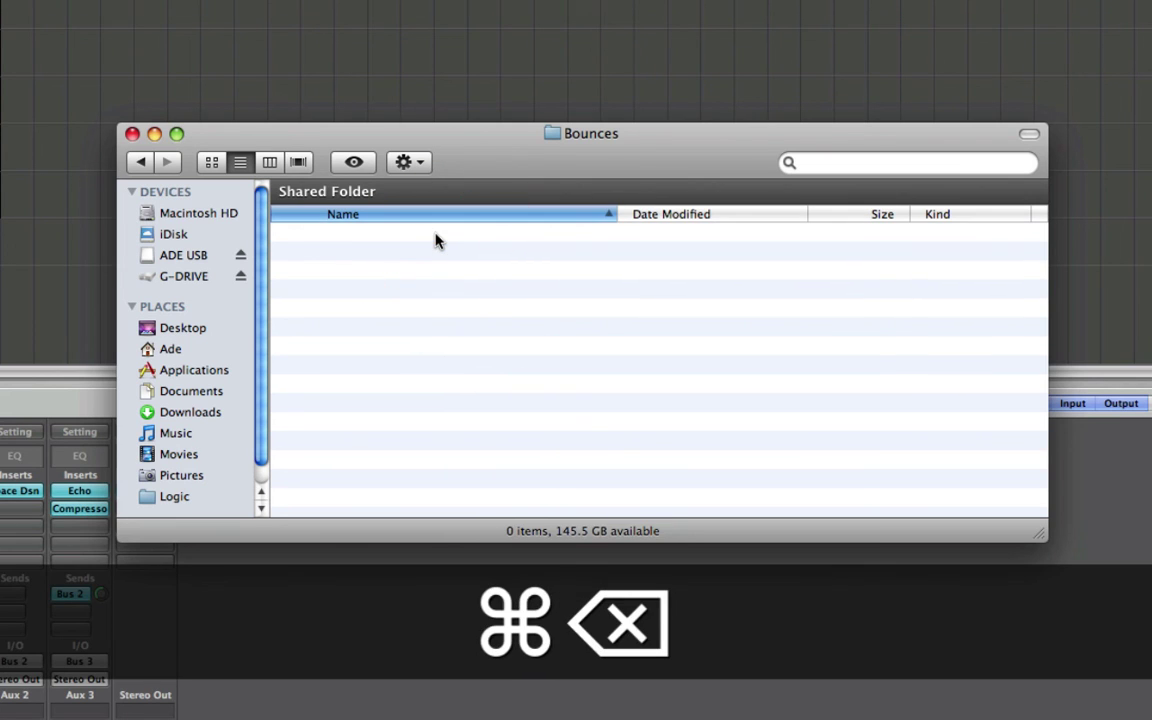
key("super+Up")
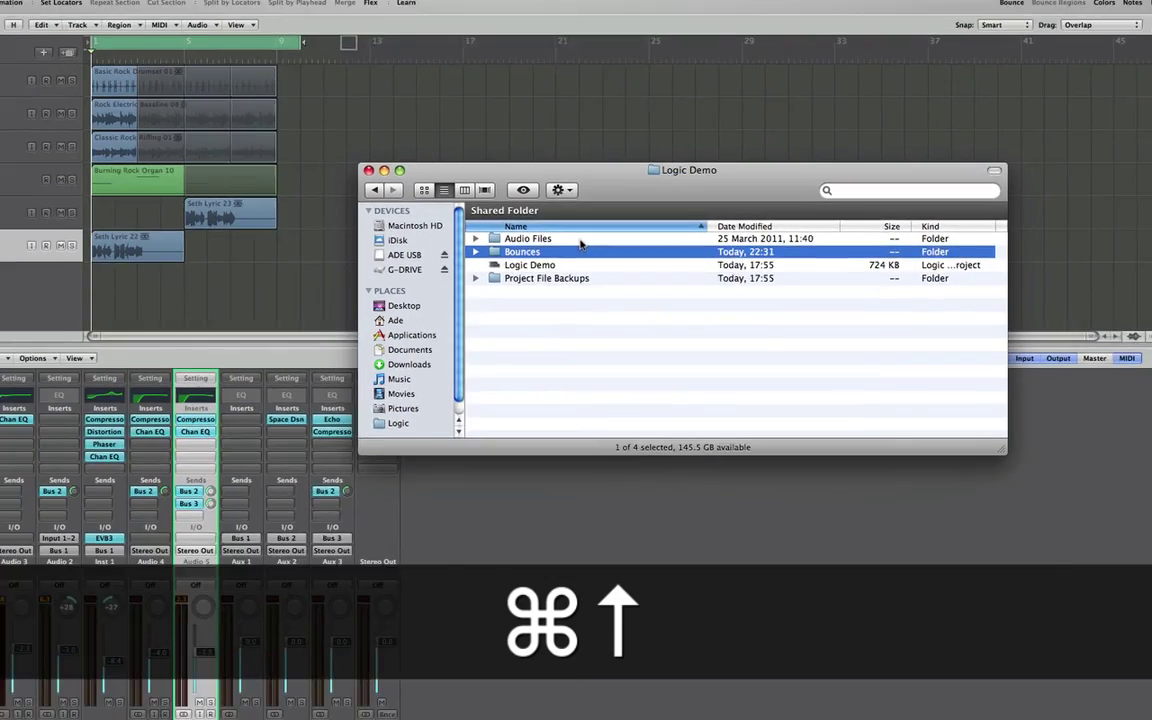
key("super+Up")
key("super+w")
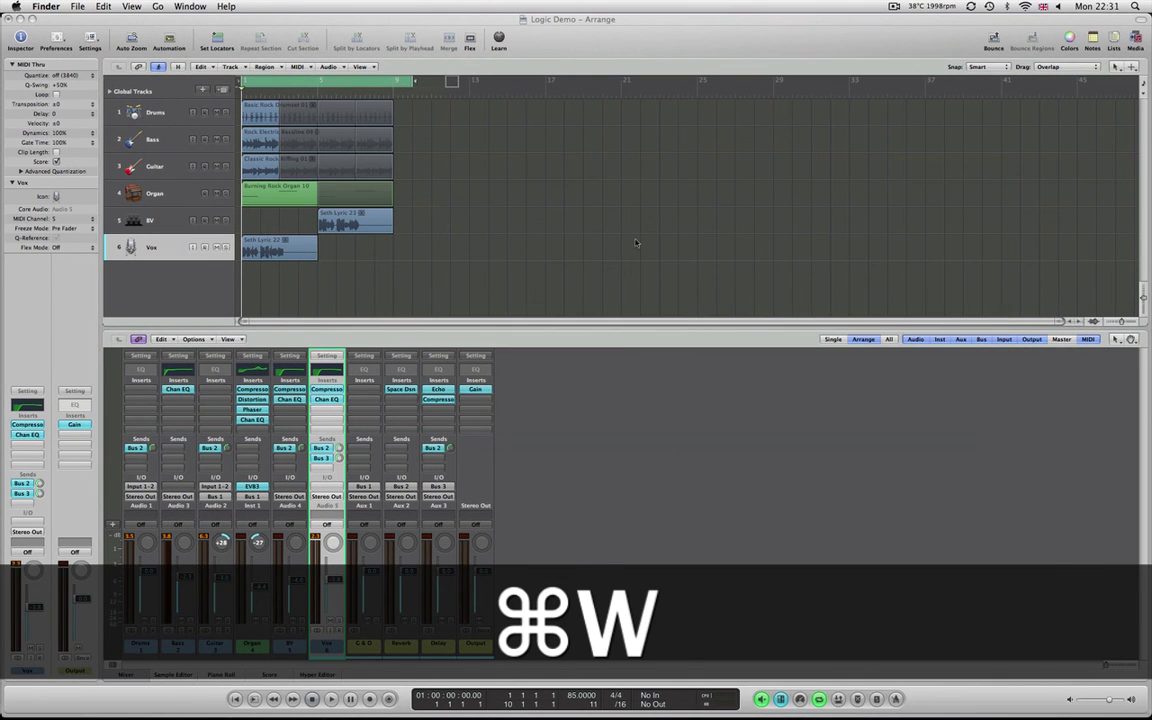
left_click(634, 240)
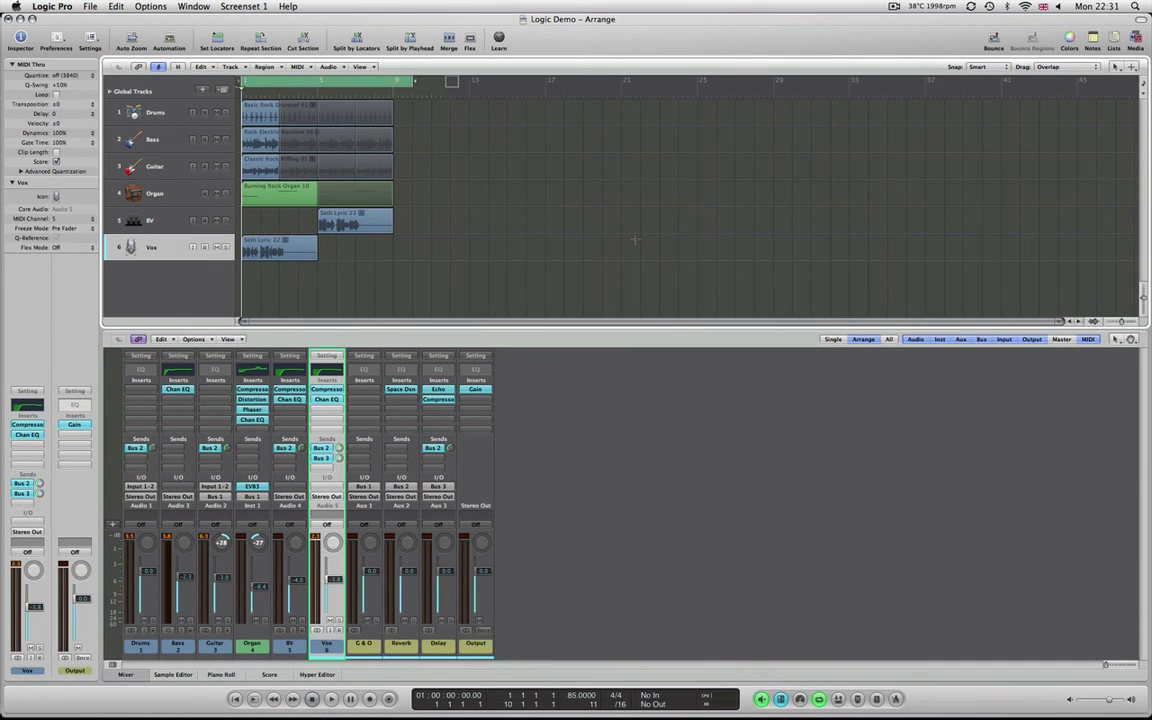